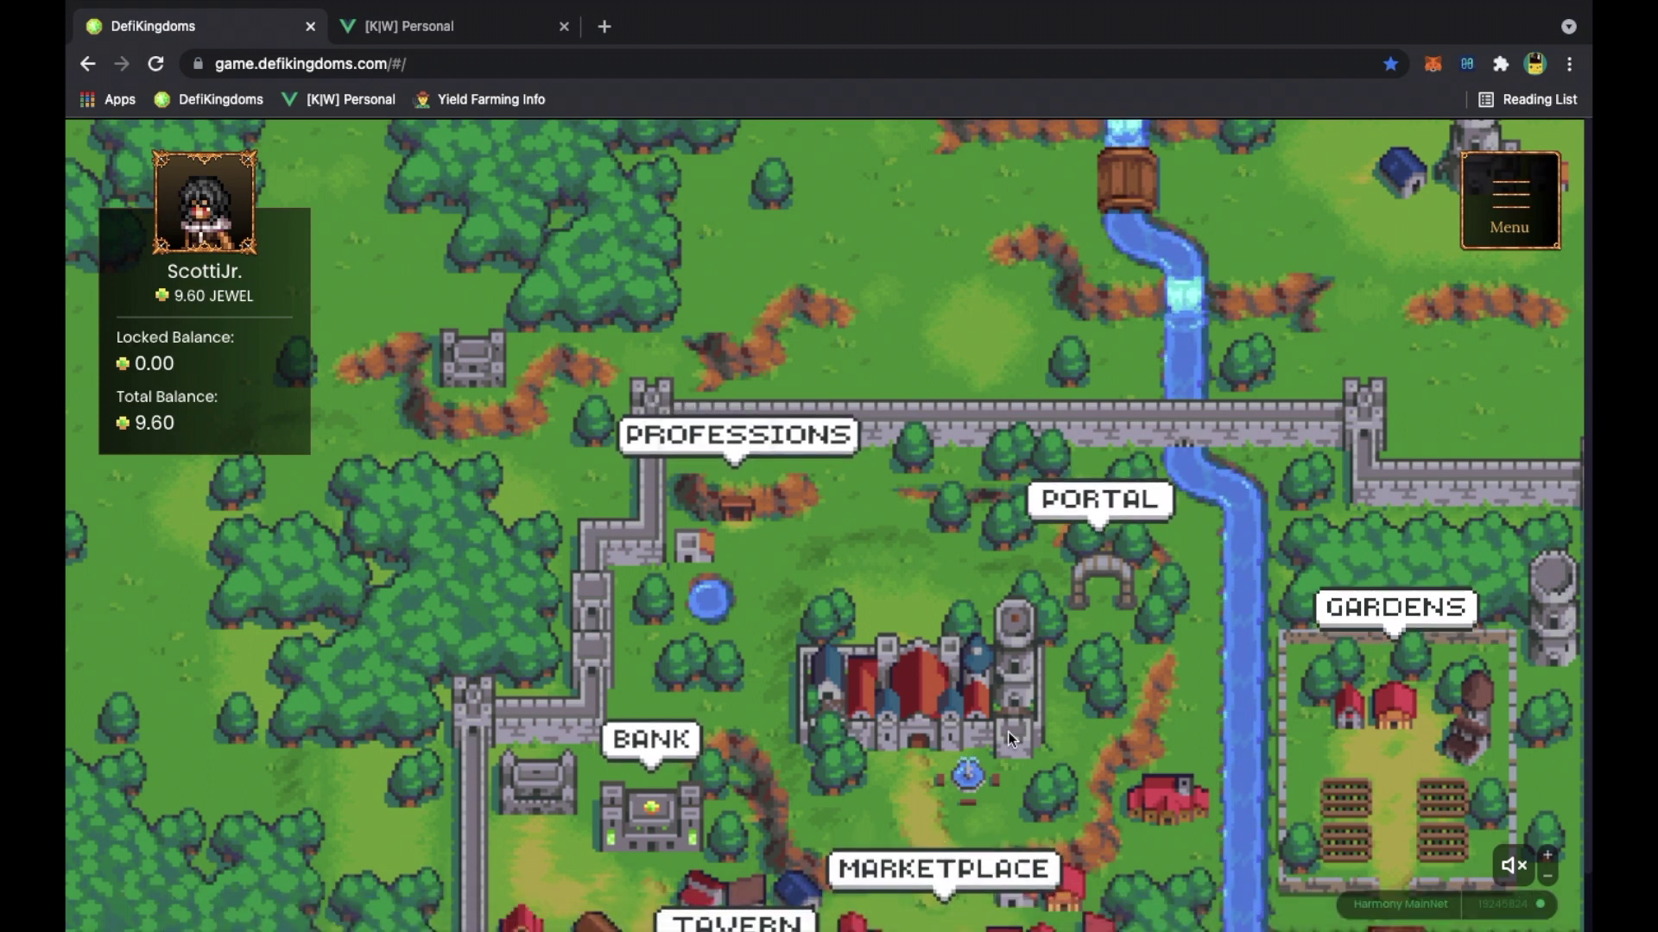
Enter the Gardens, ask the druid for the pool list, and manage the JEWEL-ONE pool's staking.
left_click_drag(1062, 692, 821, 542)
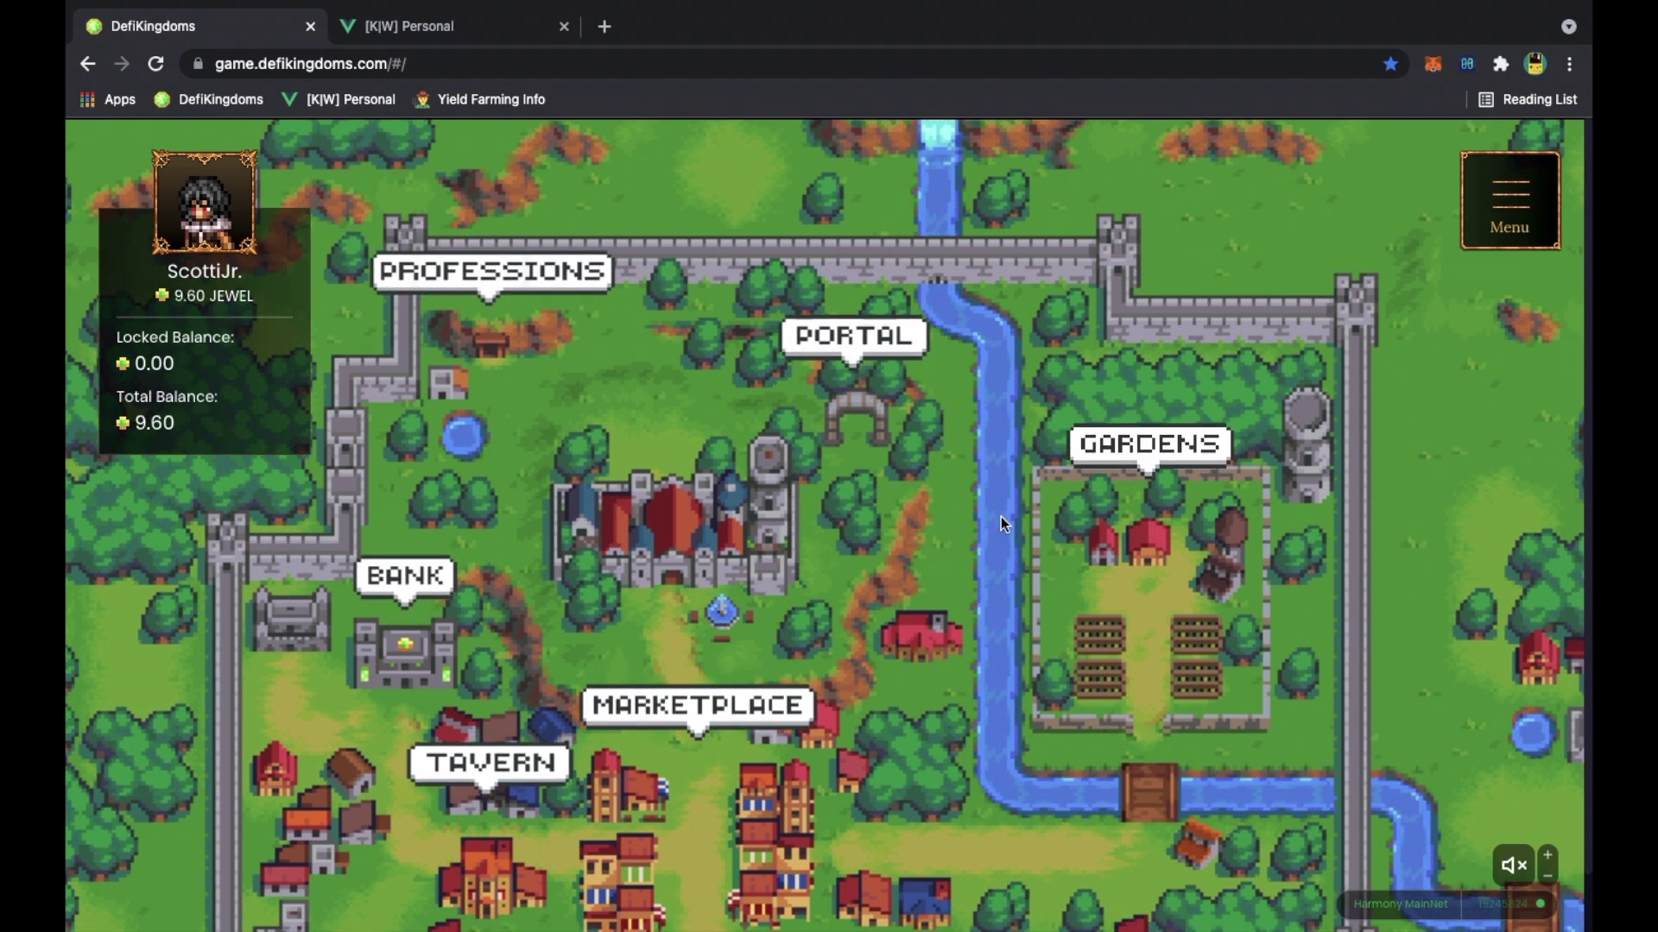
left_click(1122, 443)
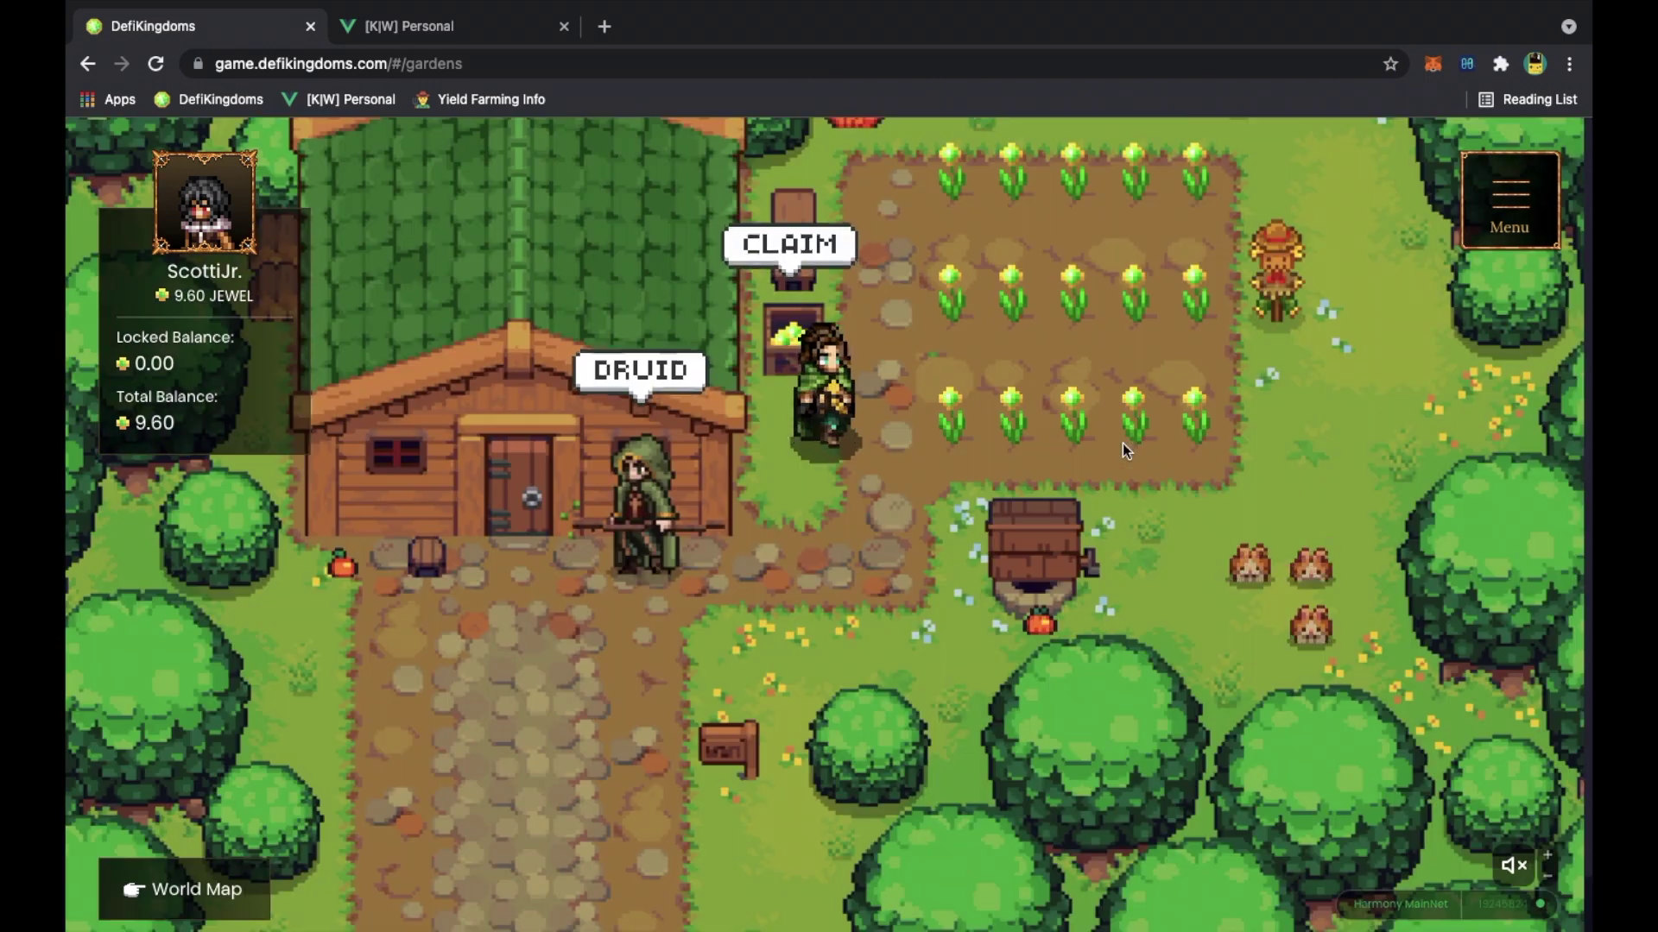
left_click(669, 401)
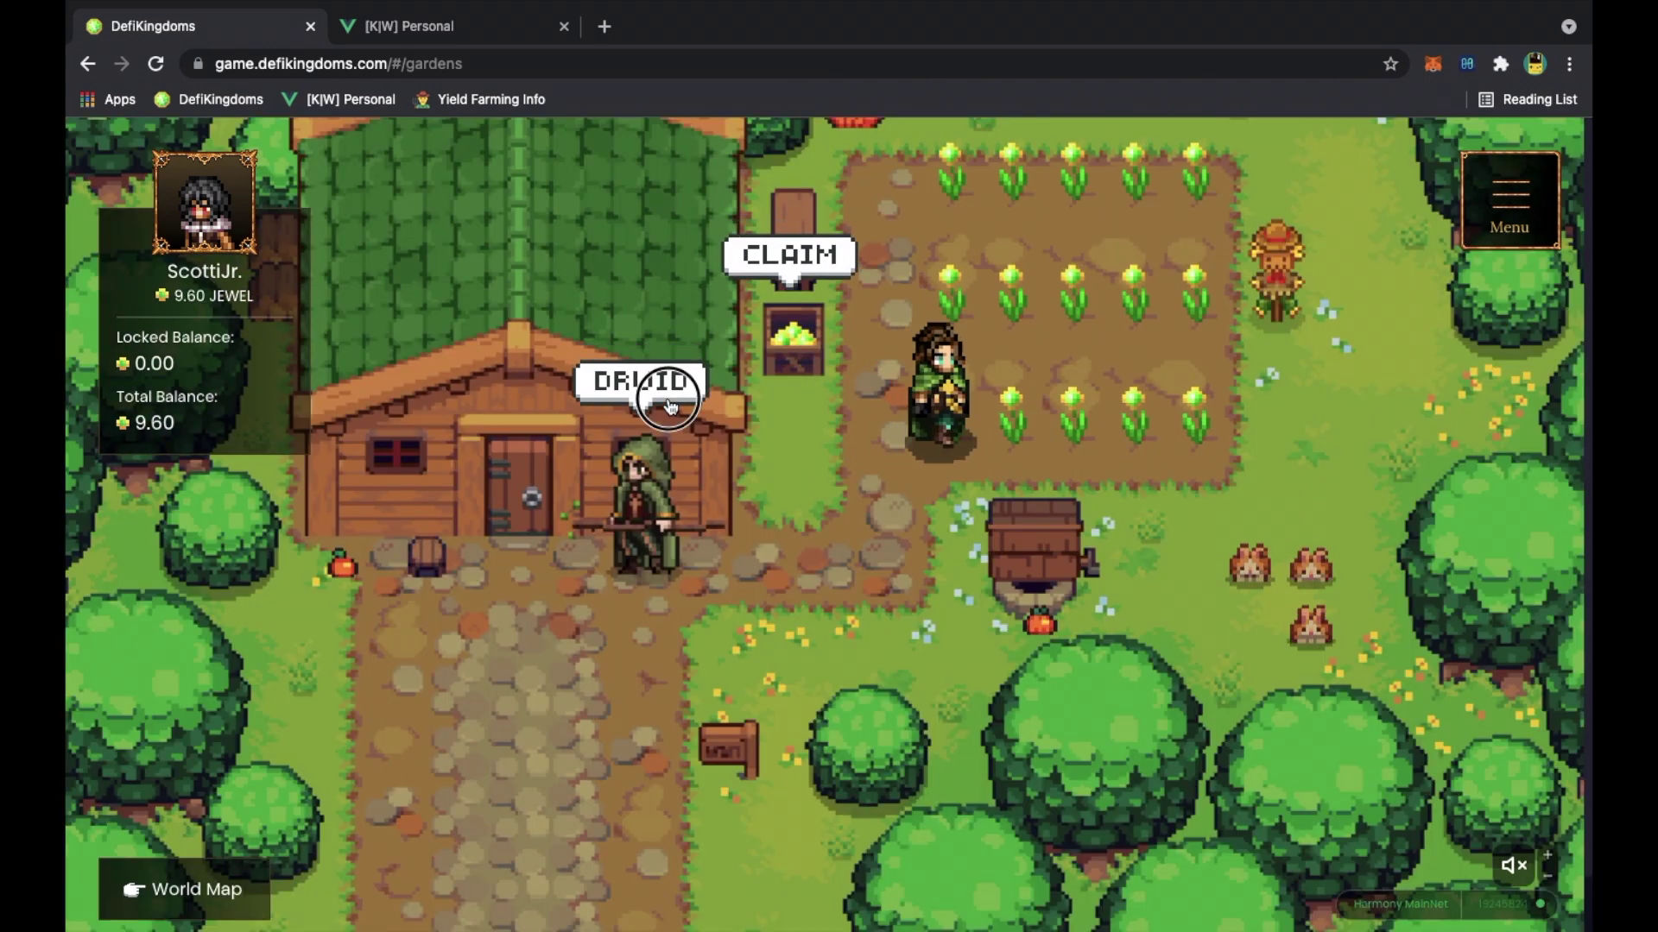
scroll(930, 670, "down", 8)
scroll(931, 670, "down", 5)
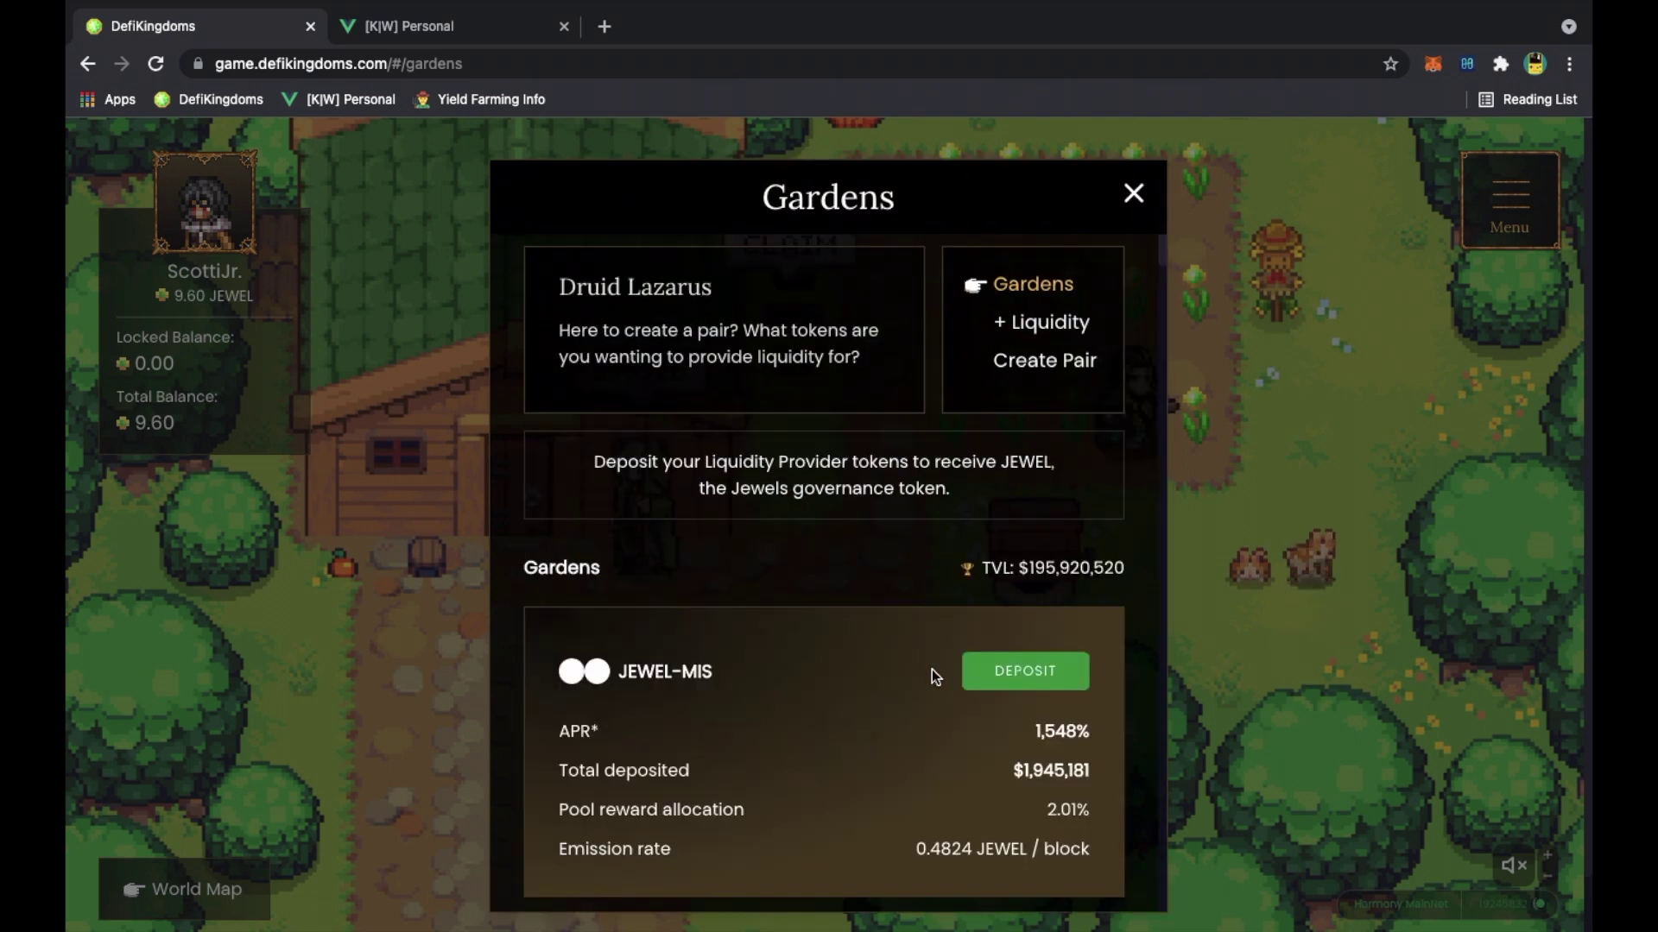
scroll(930, 670, "down", 15)
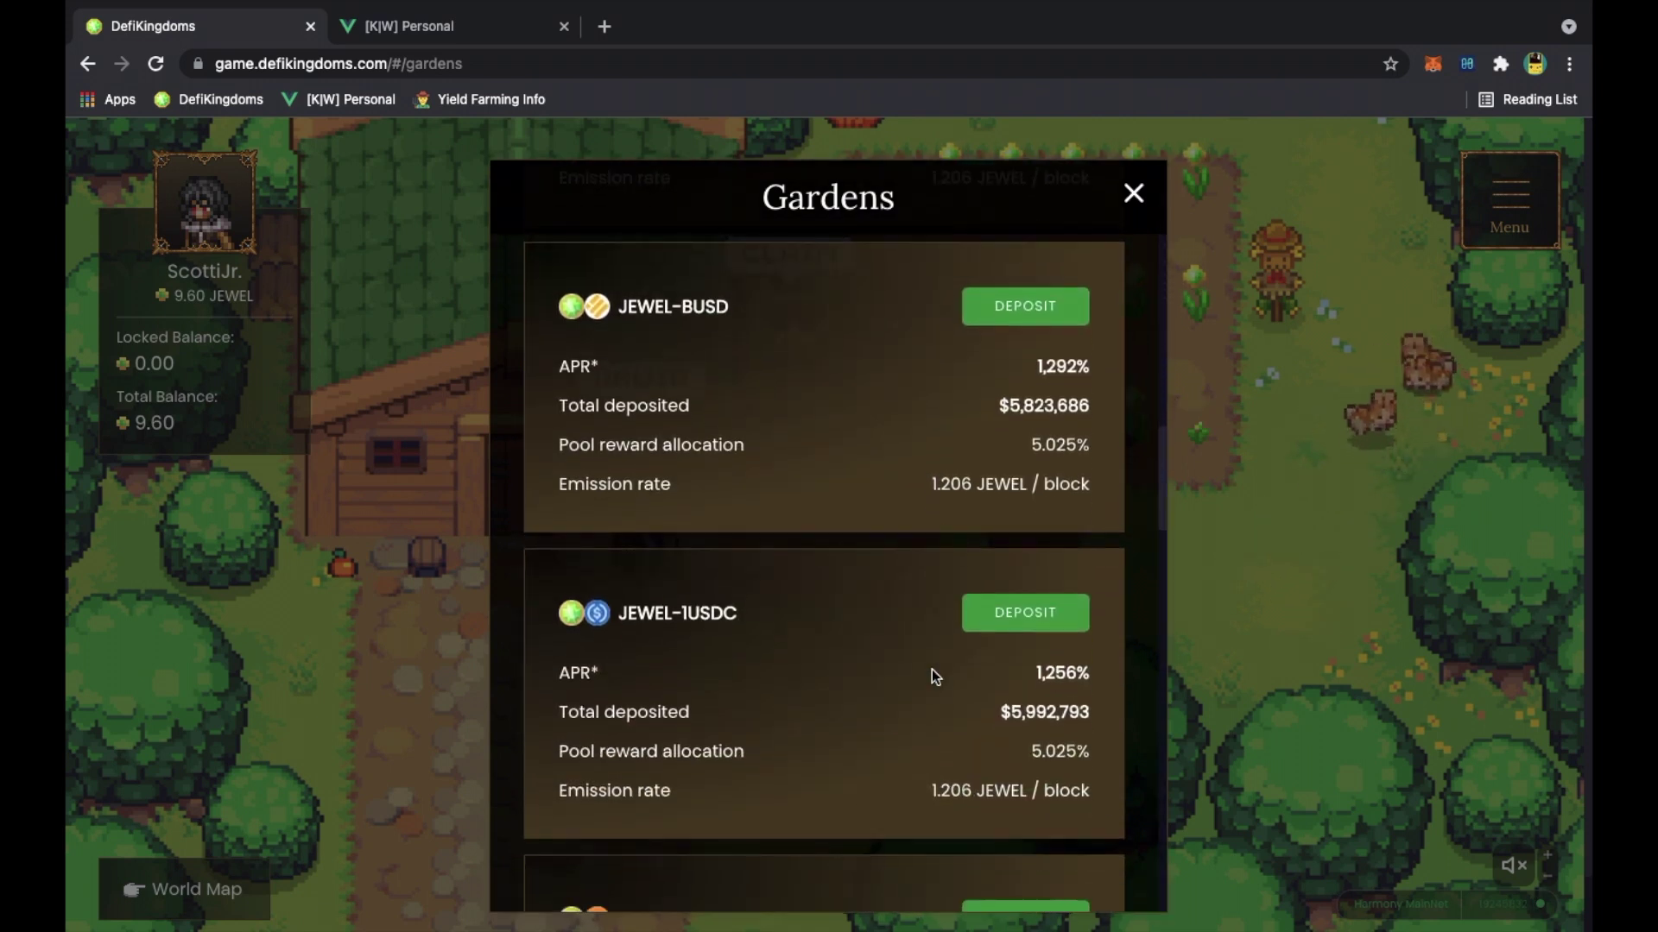
scroll(931, 670, "down", 5)
left_click(1023, 707)
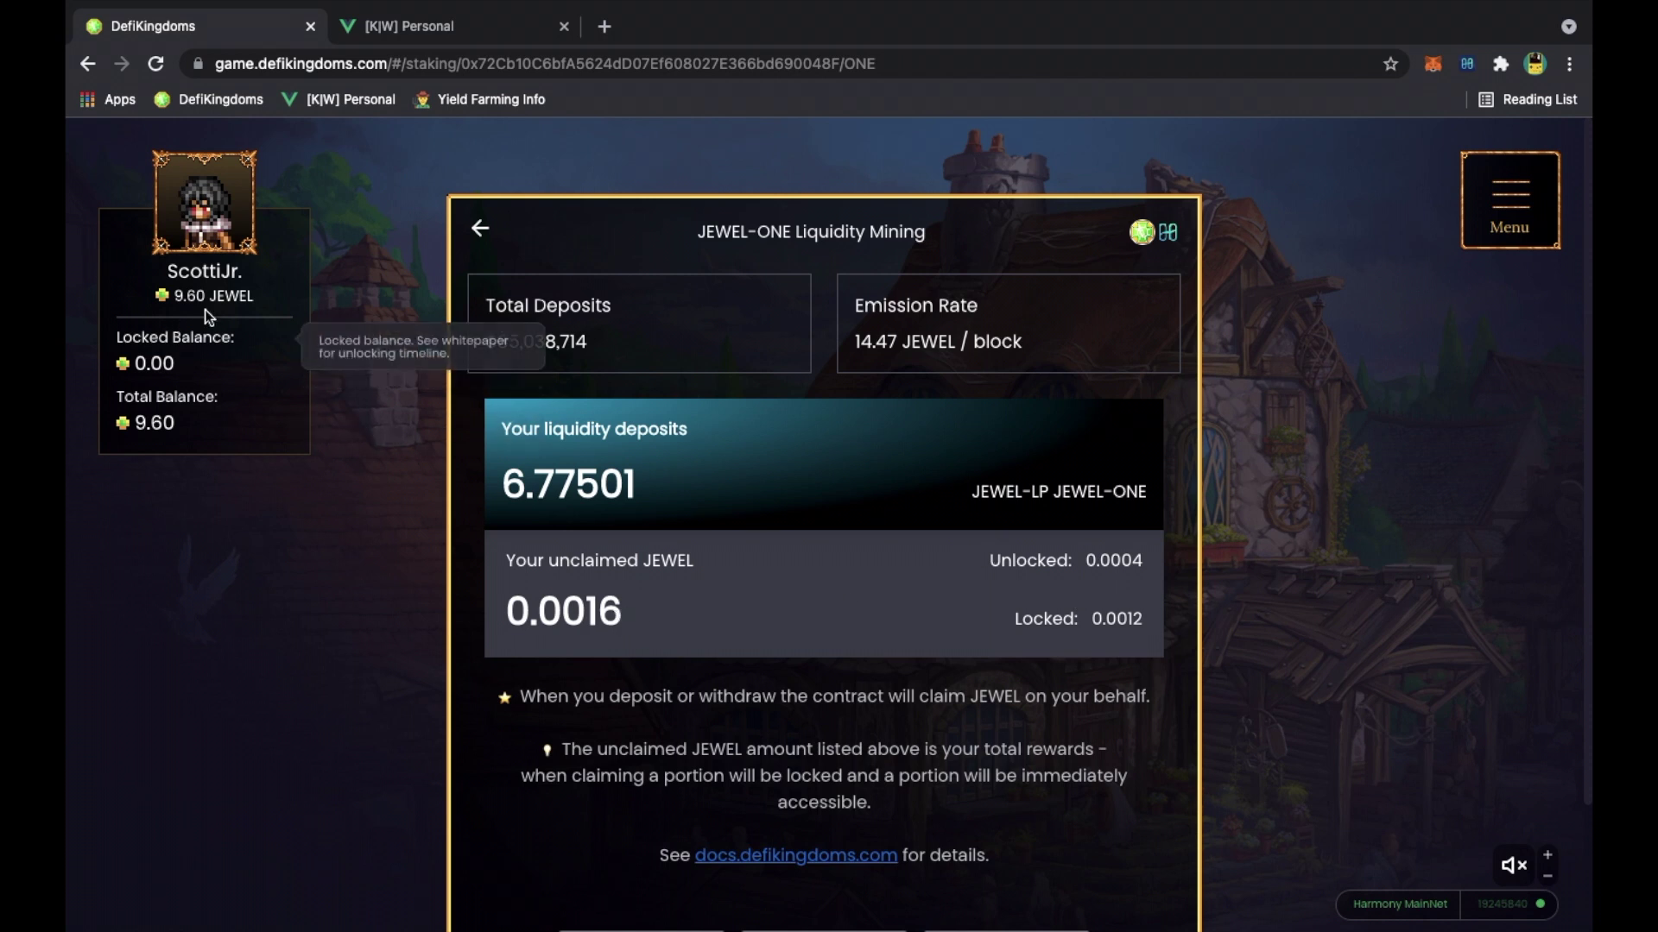
mouse_move(197, 298)
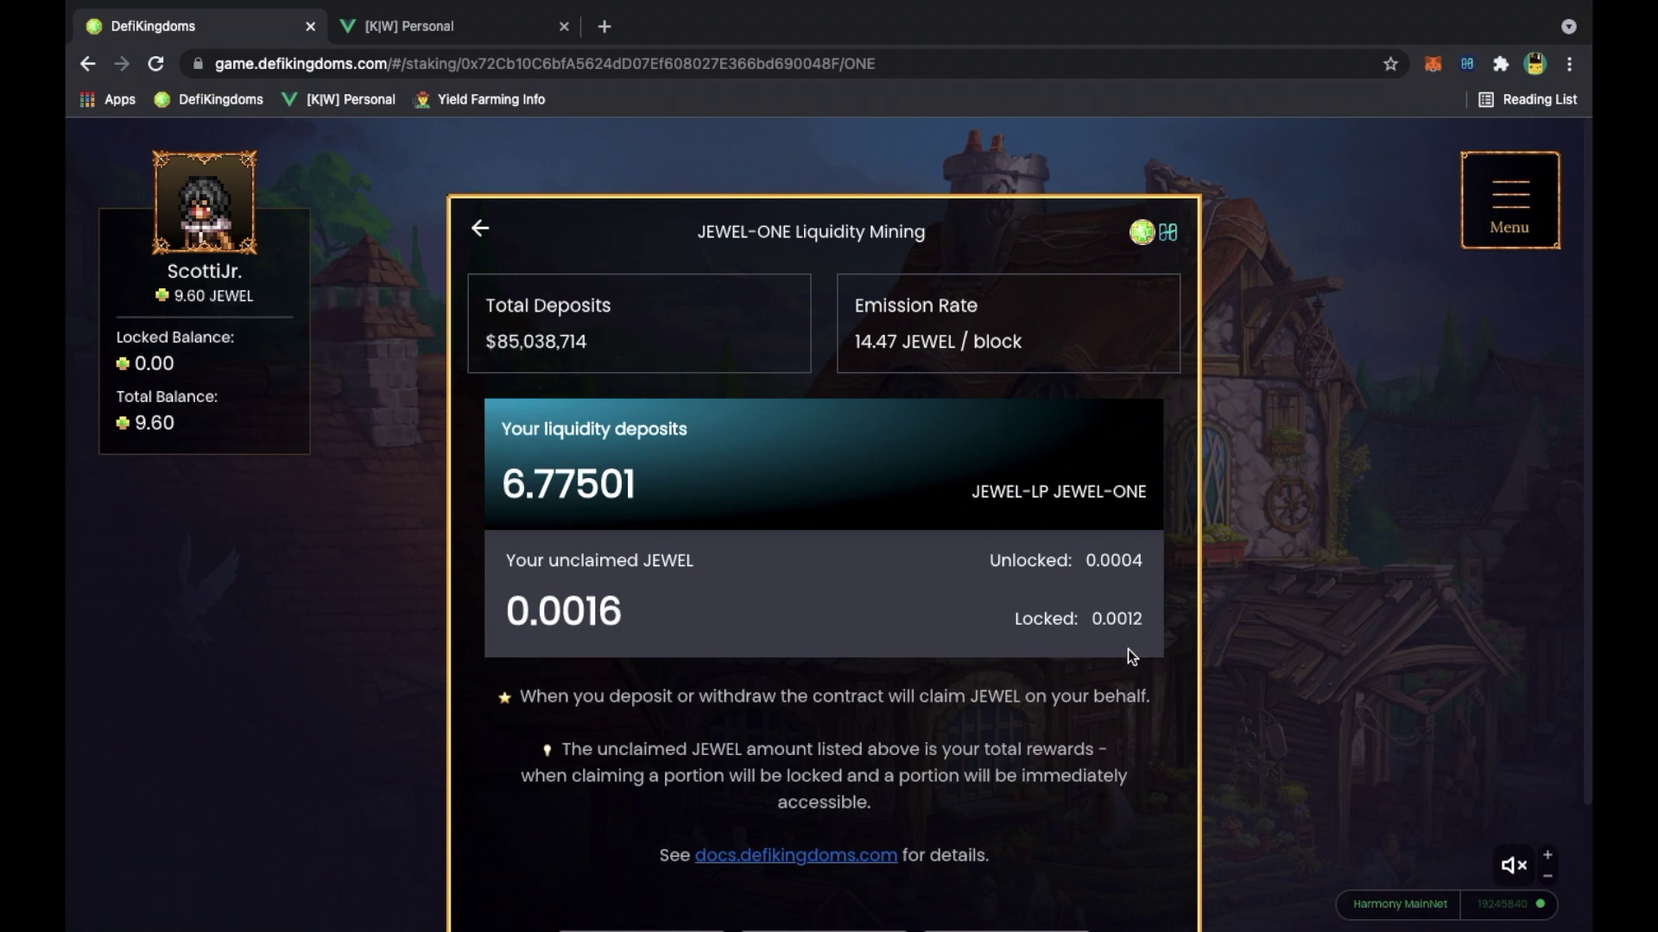
mouse_move(140, 371)
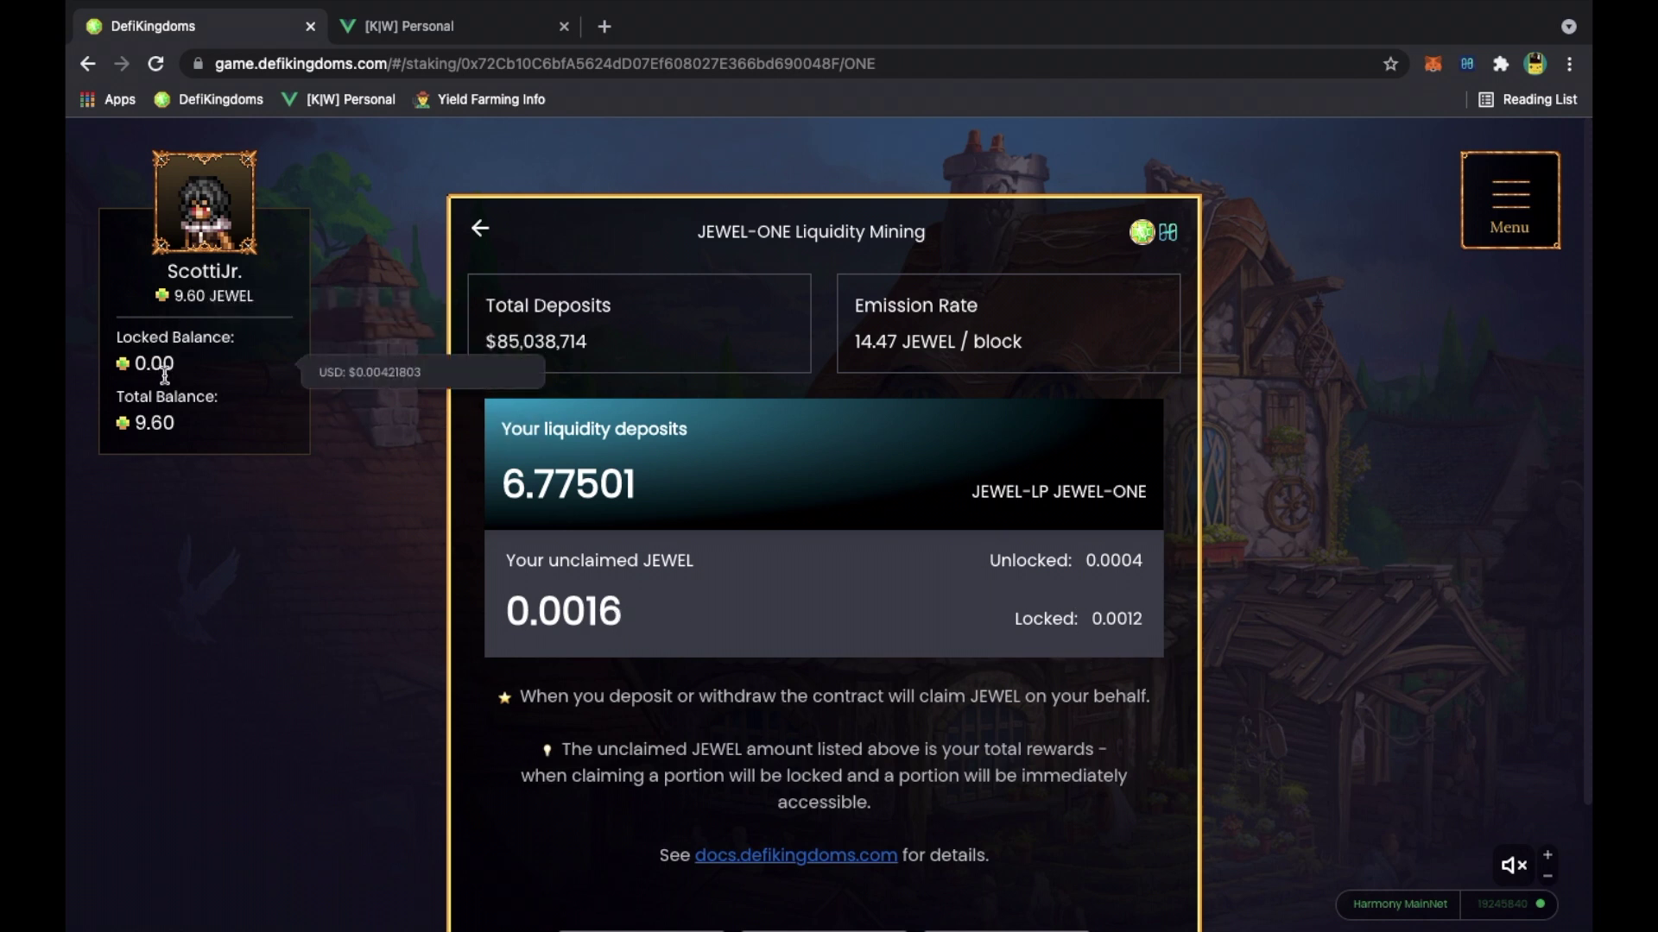
scroll(650, 551, "down", 2)
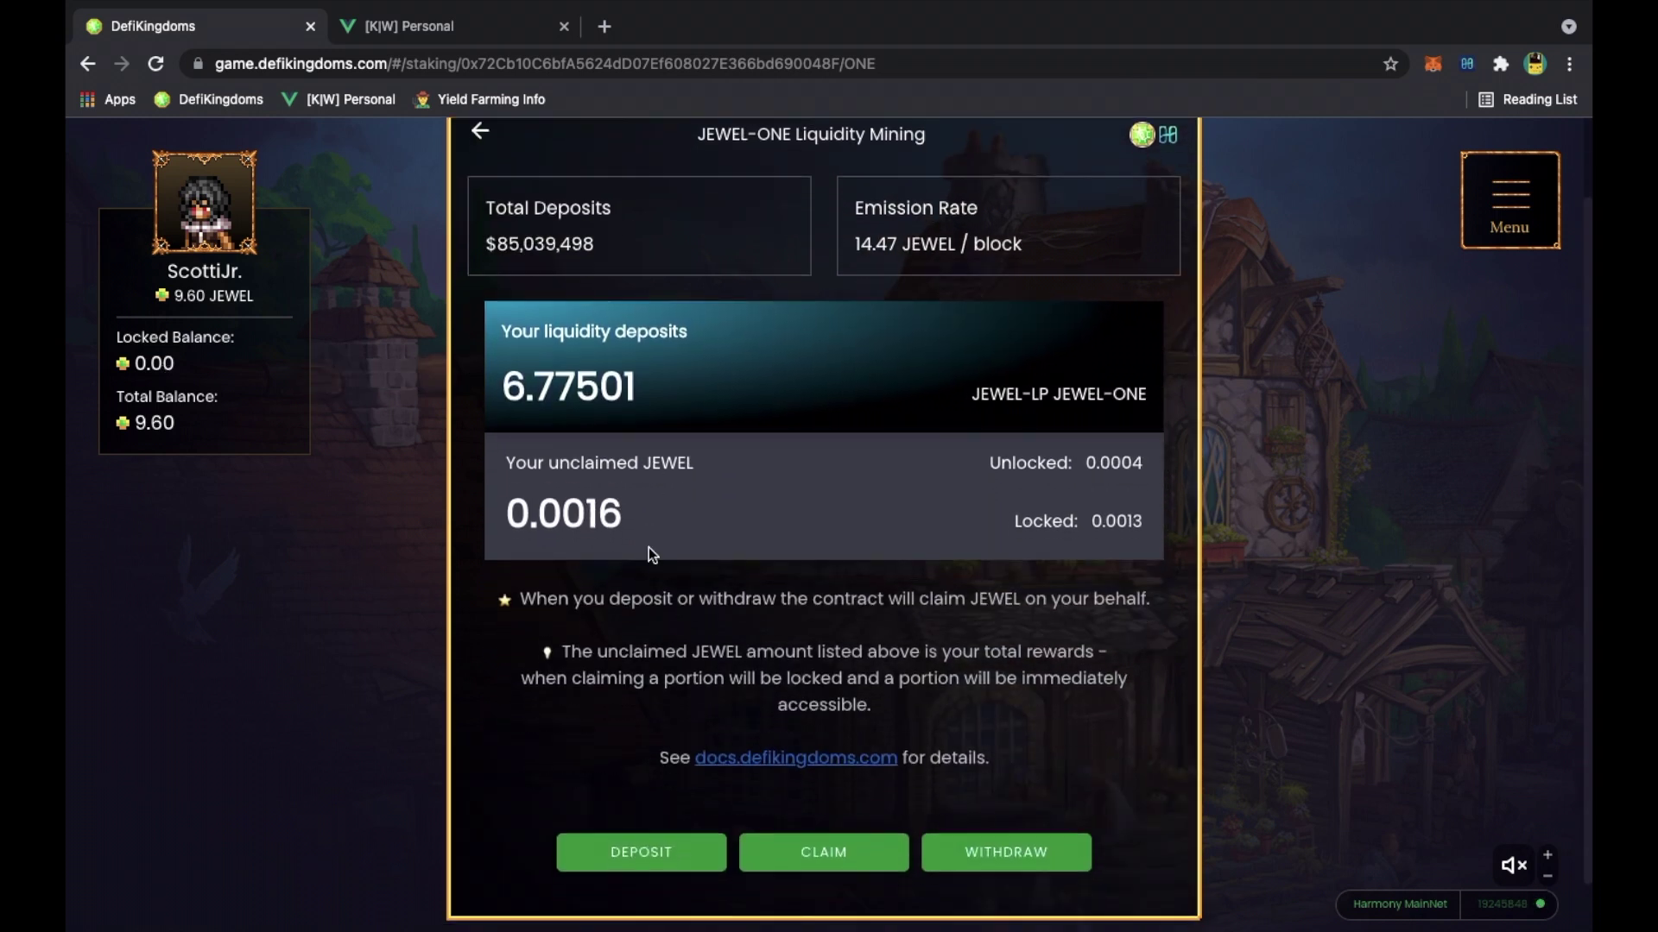
scroll(649, 547, "down", 1)
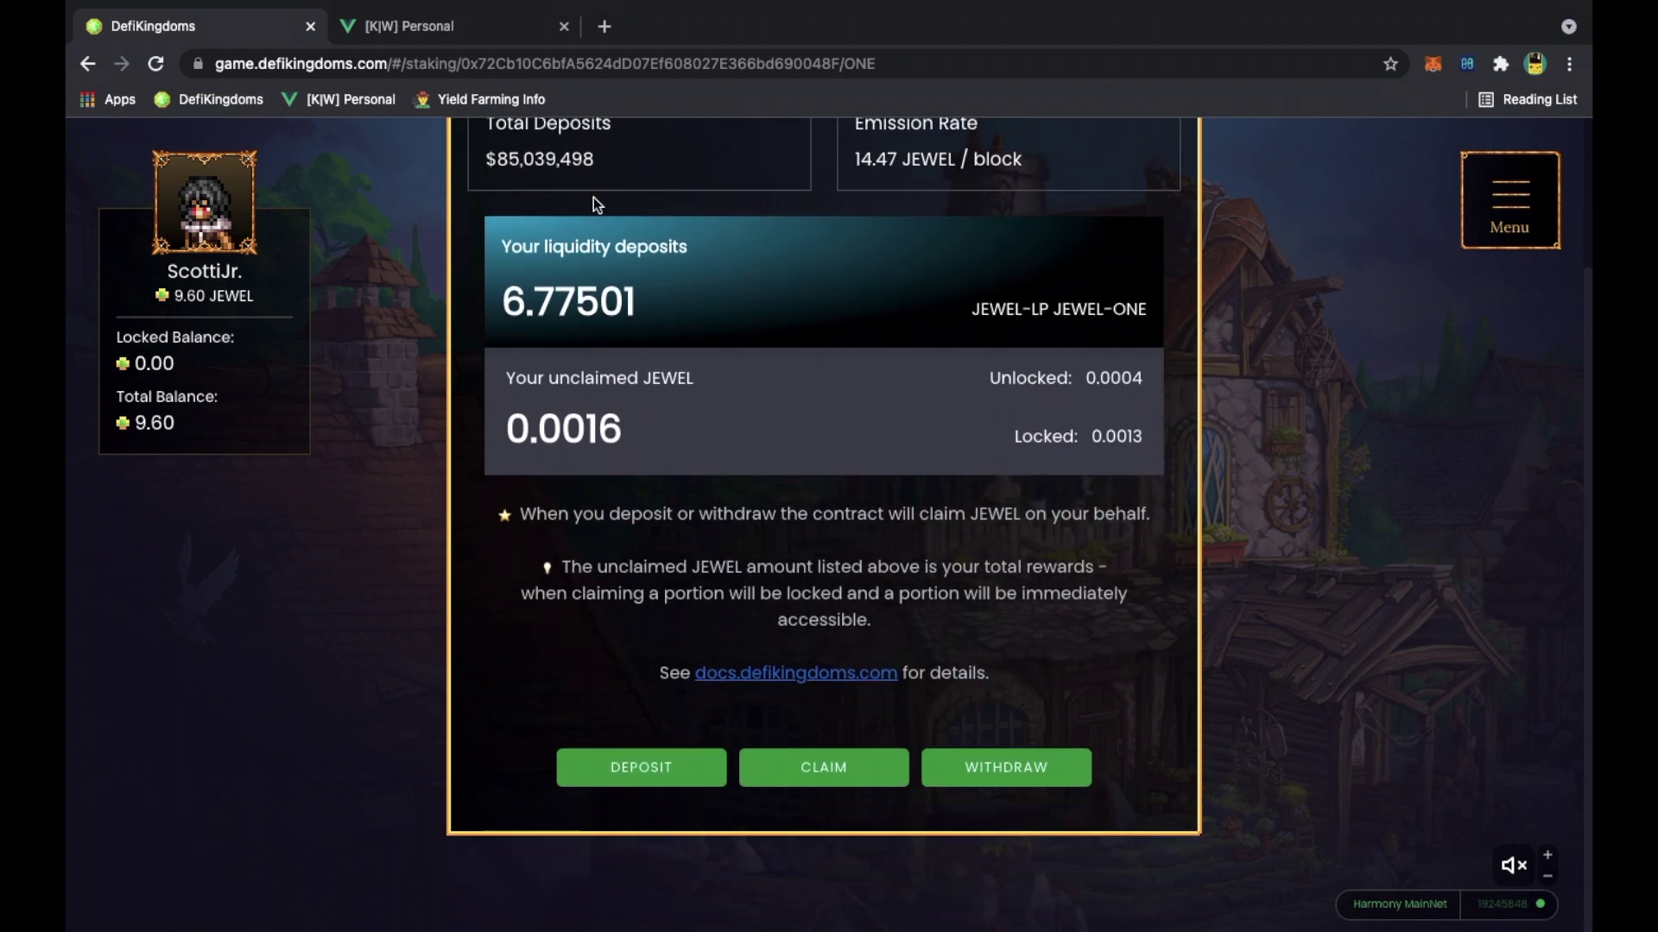
mouse_move(488, 4)
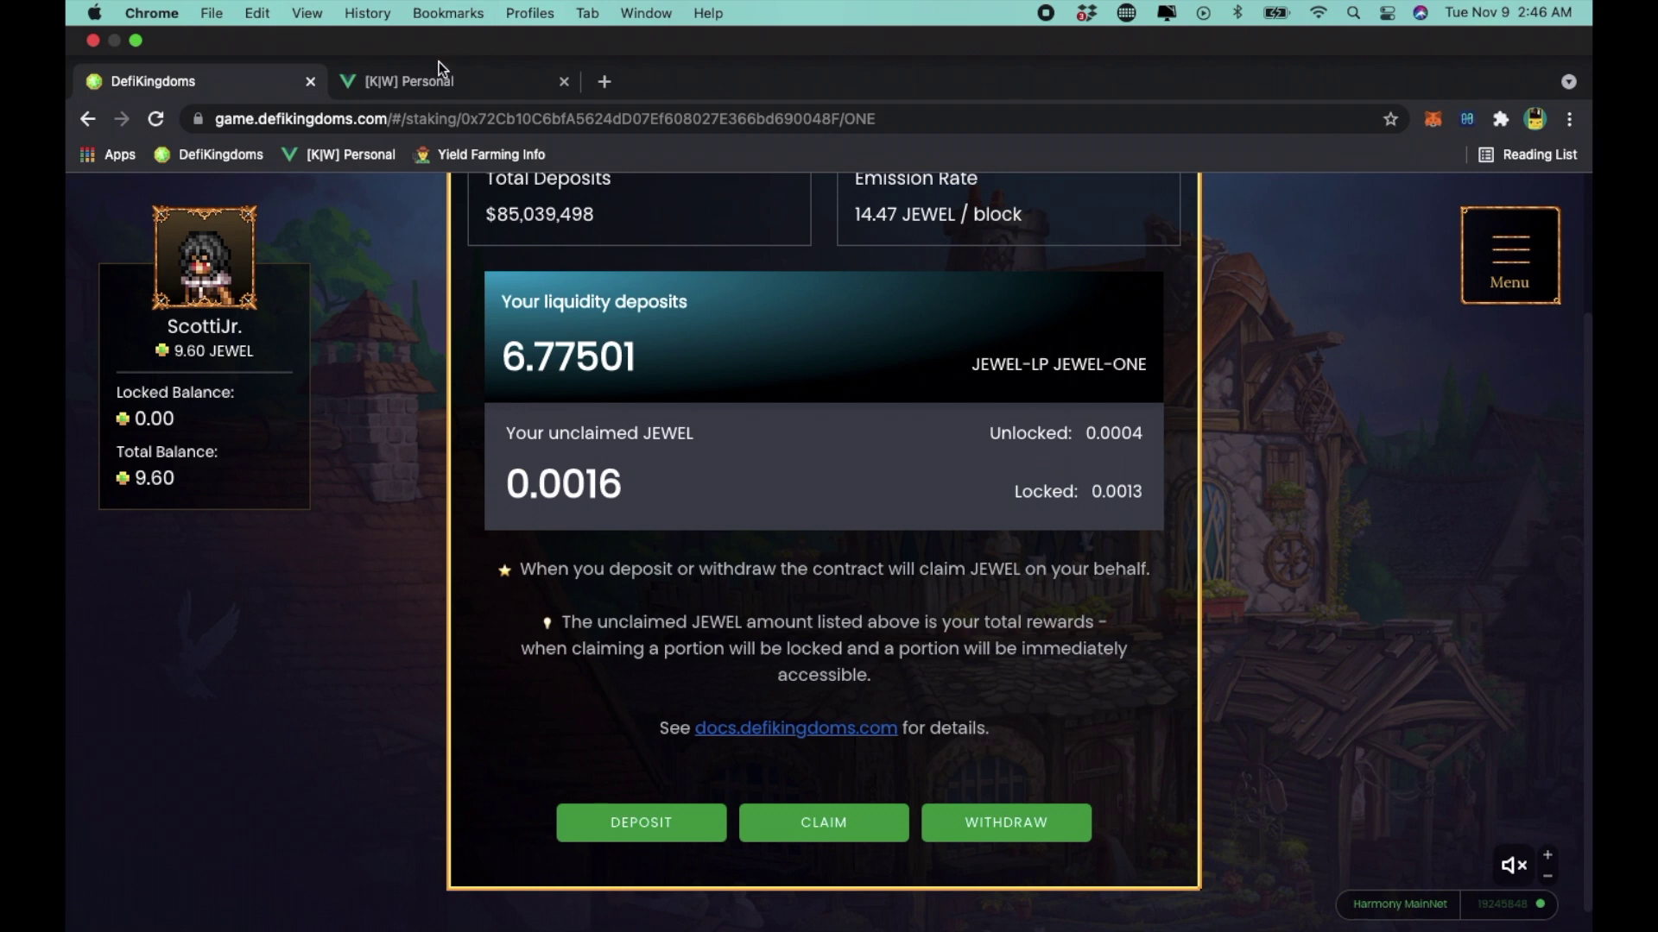
Open the DFK Watch personal page and view the Overview with 9.60 JEWEL and $15.88 in Gardens.
left_click(399, 84)
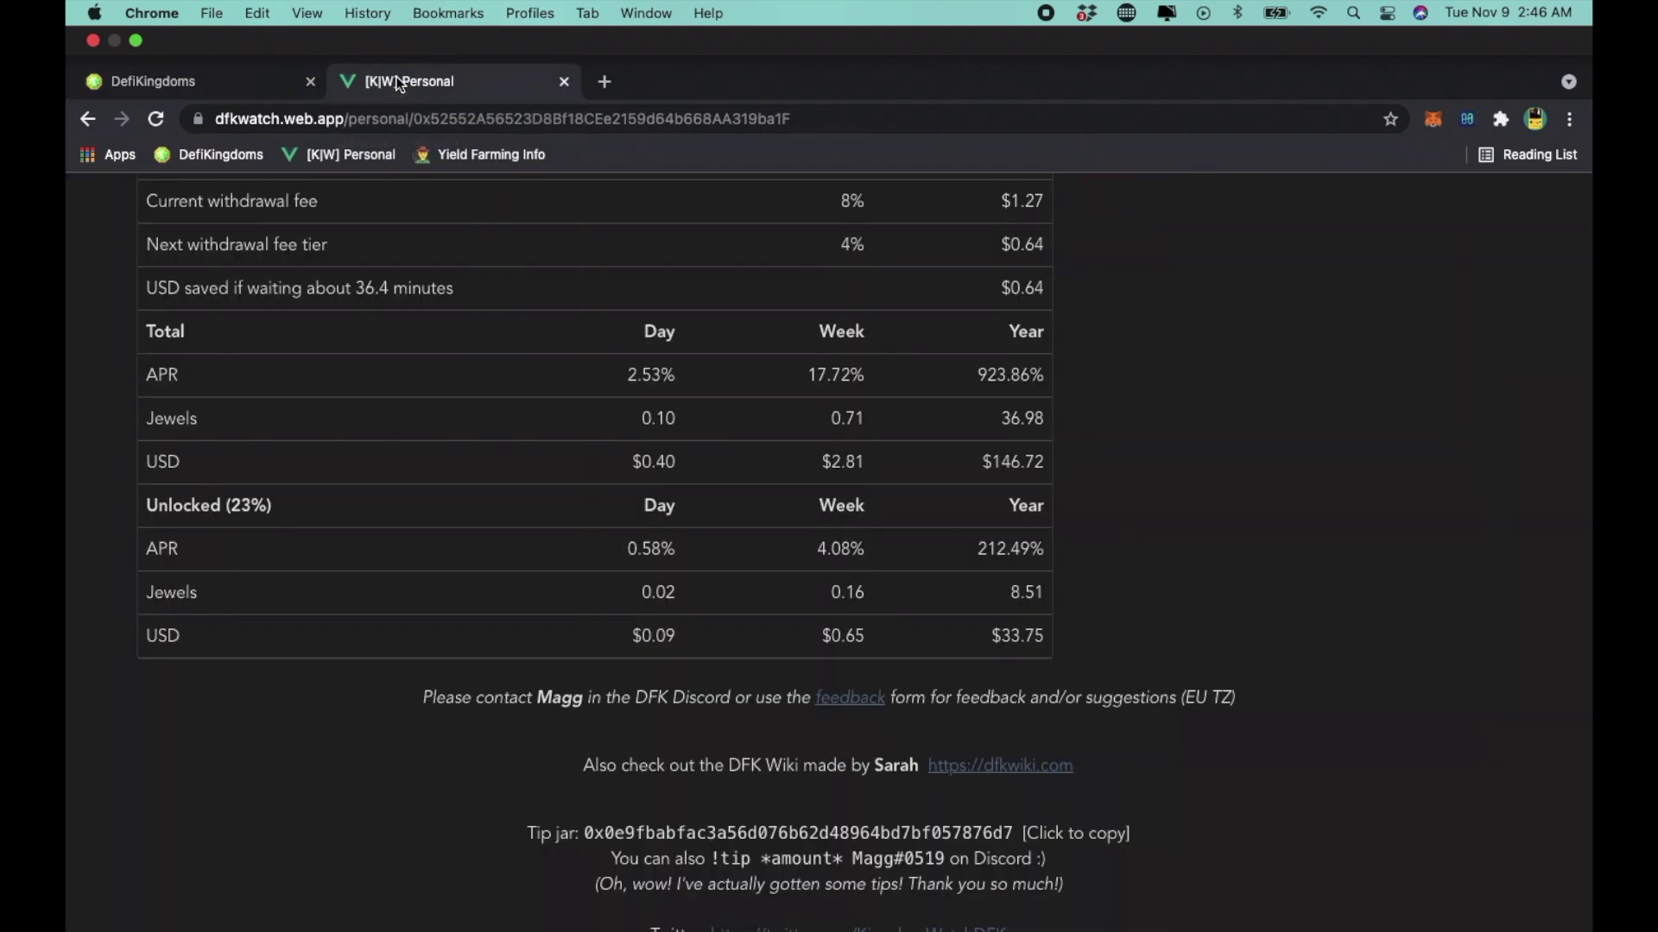
scroll(484, 326, "up", 4)
scroll(484, 326, "up", 15)
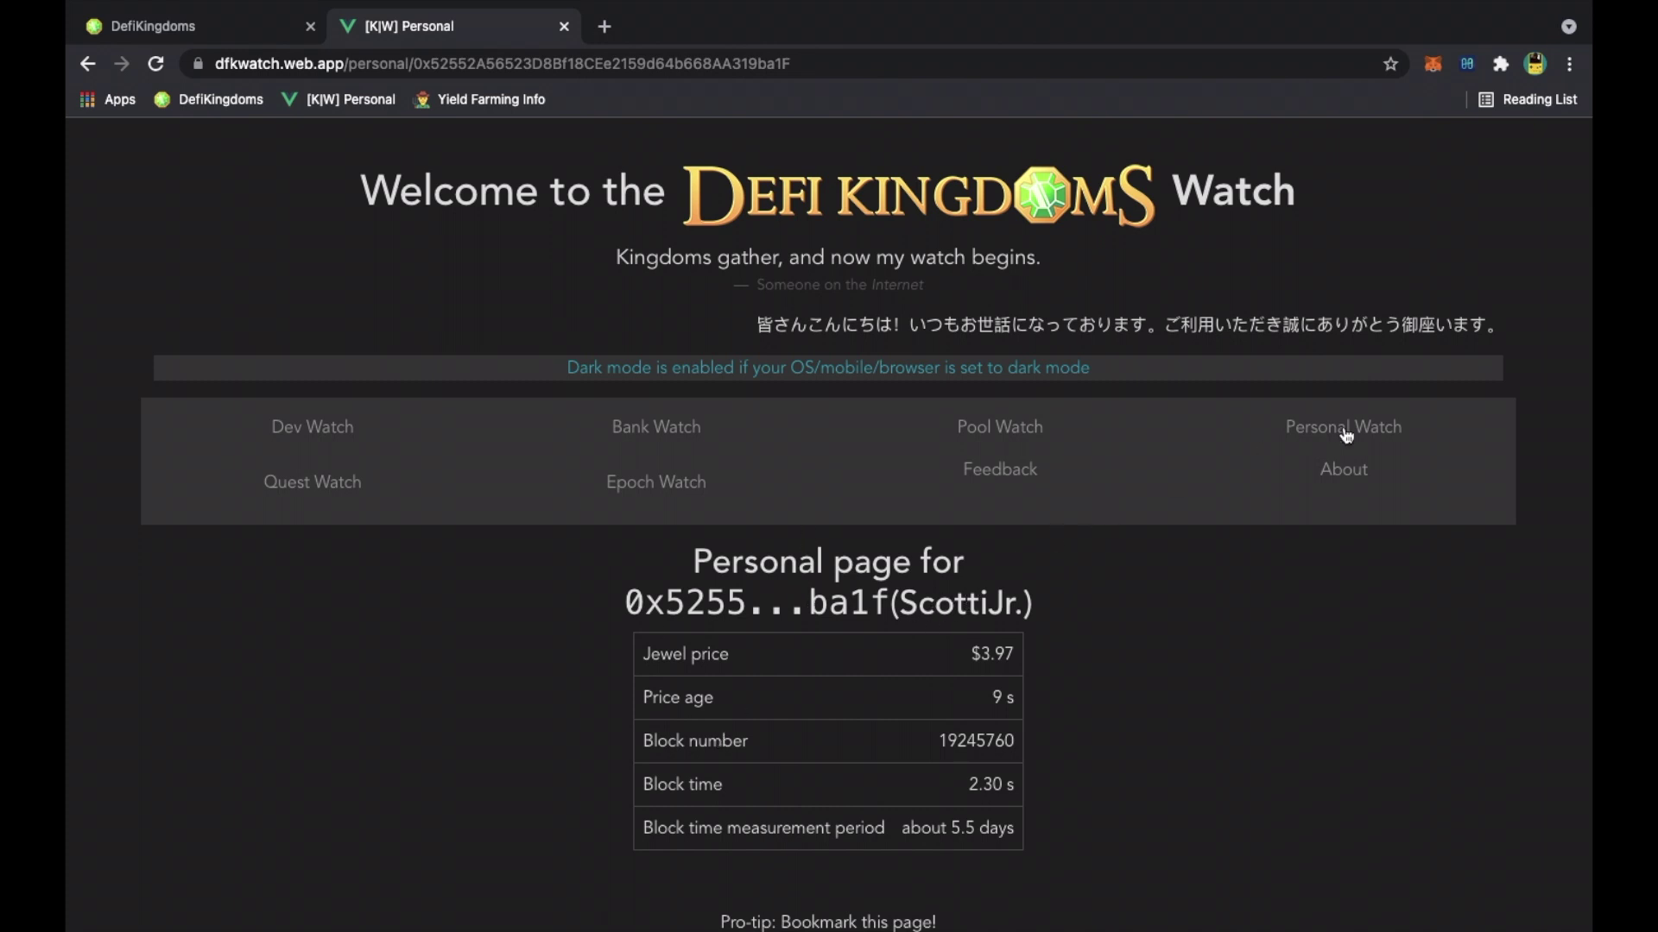
scroll(764, 670, "down", 6)
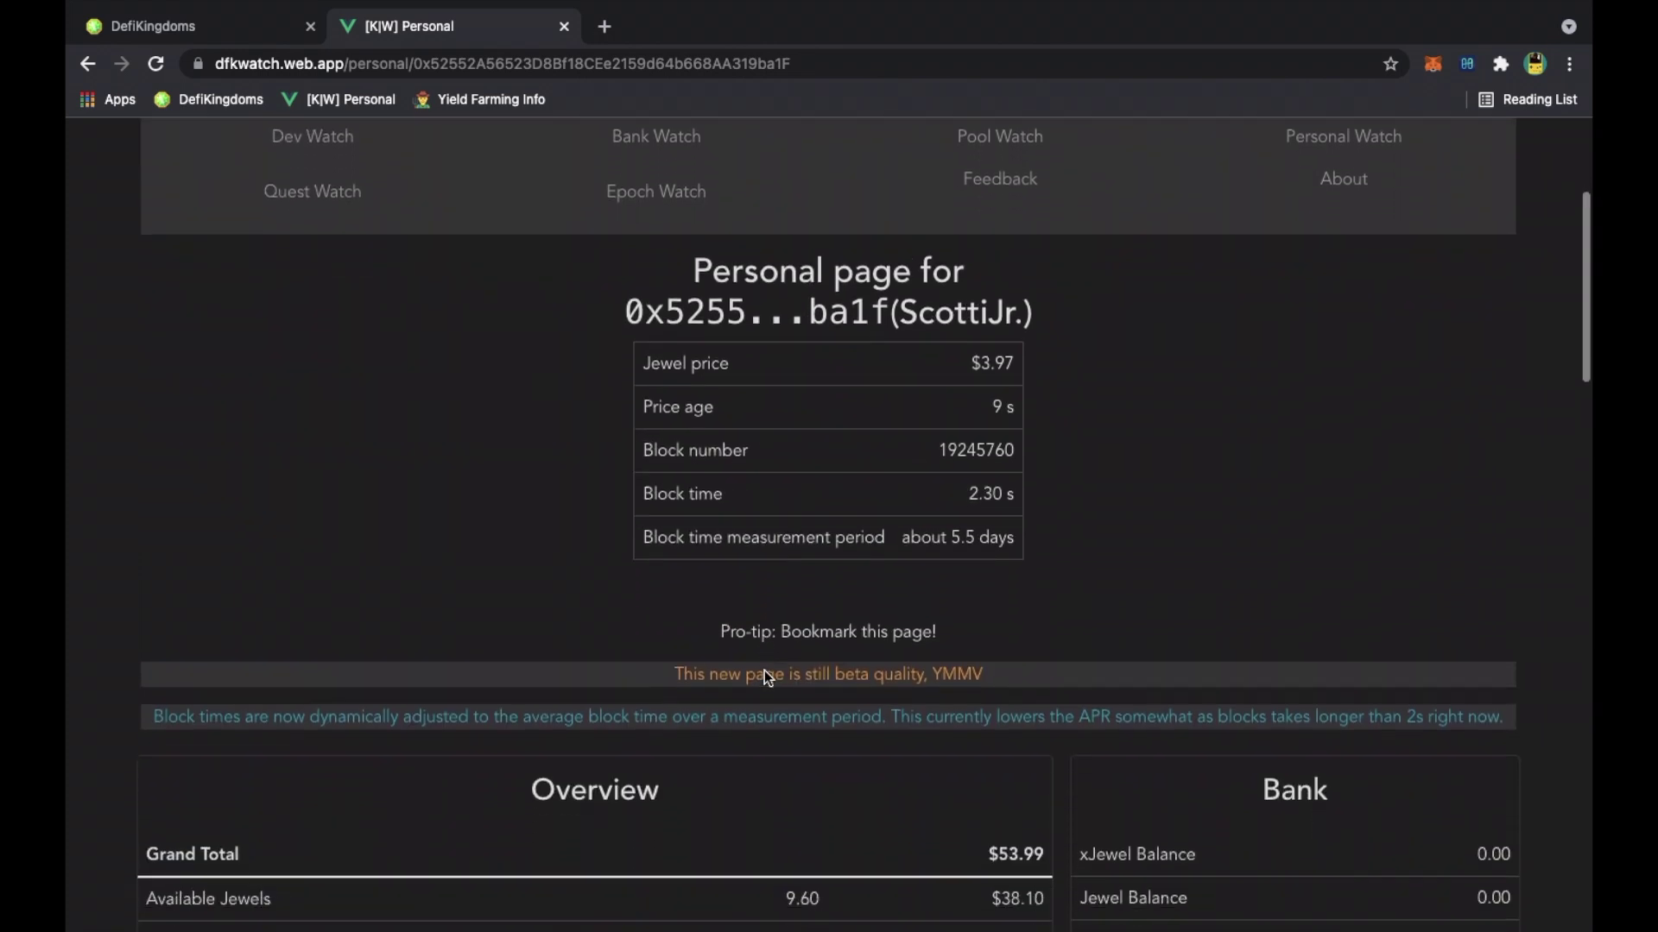
scroll(764, 670, "down", 1)
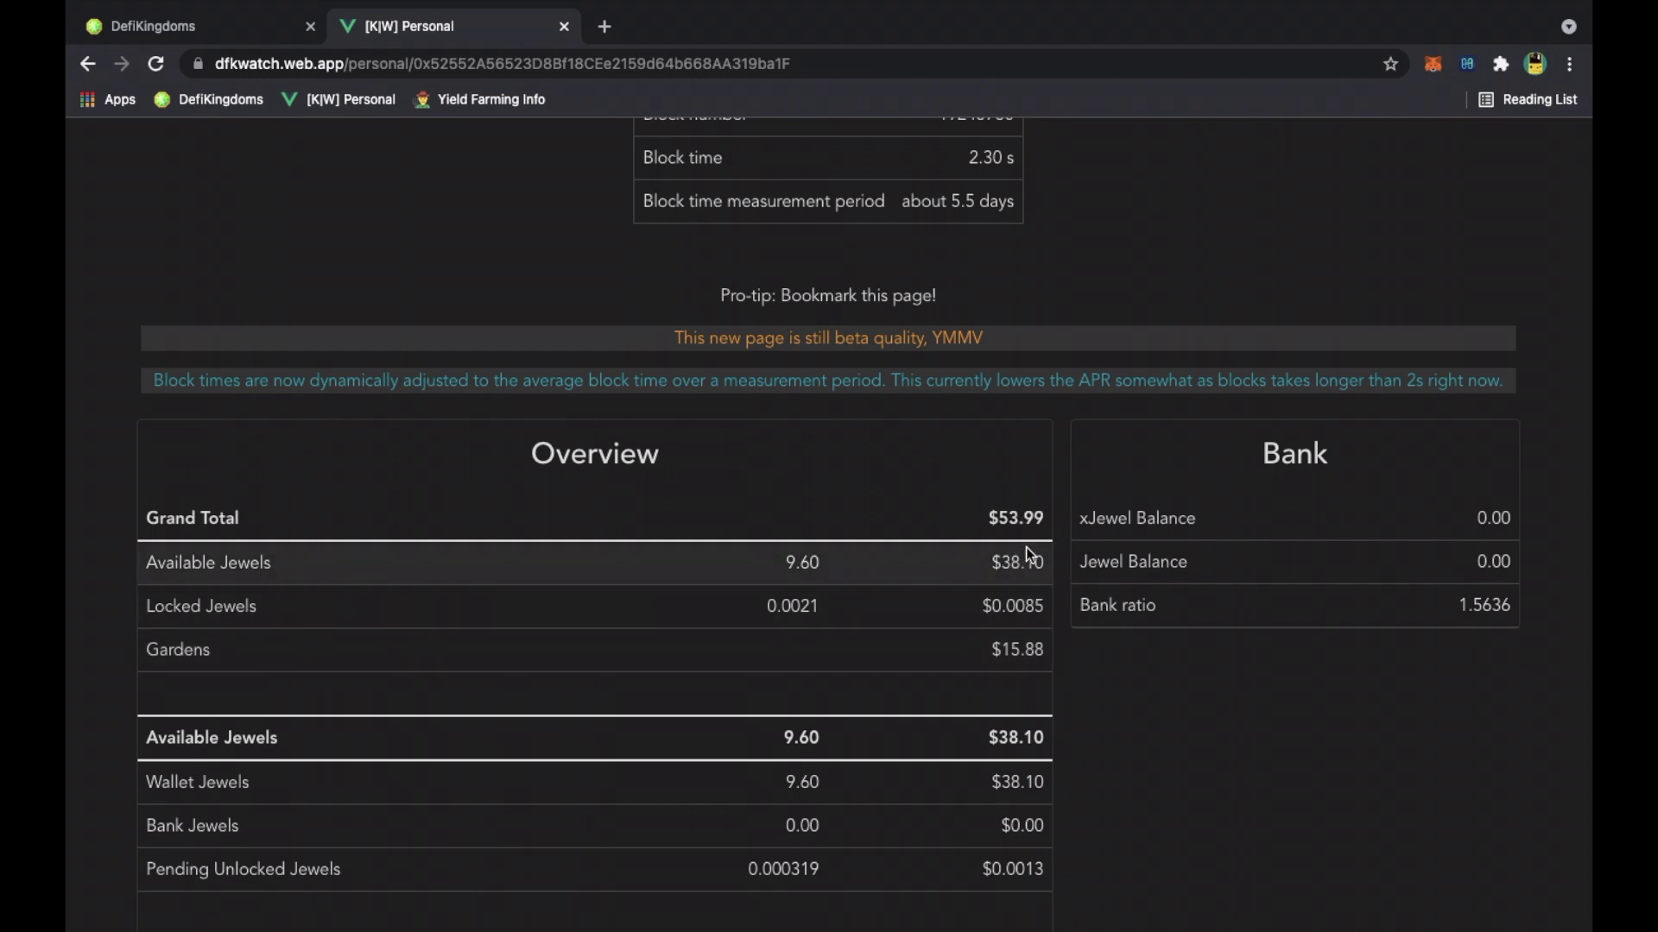
scroll(1044, 539, "down", 1)
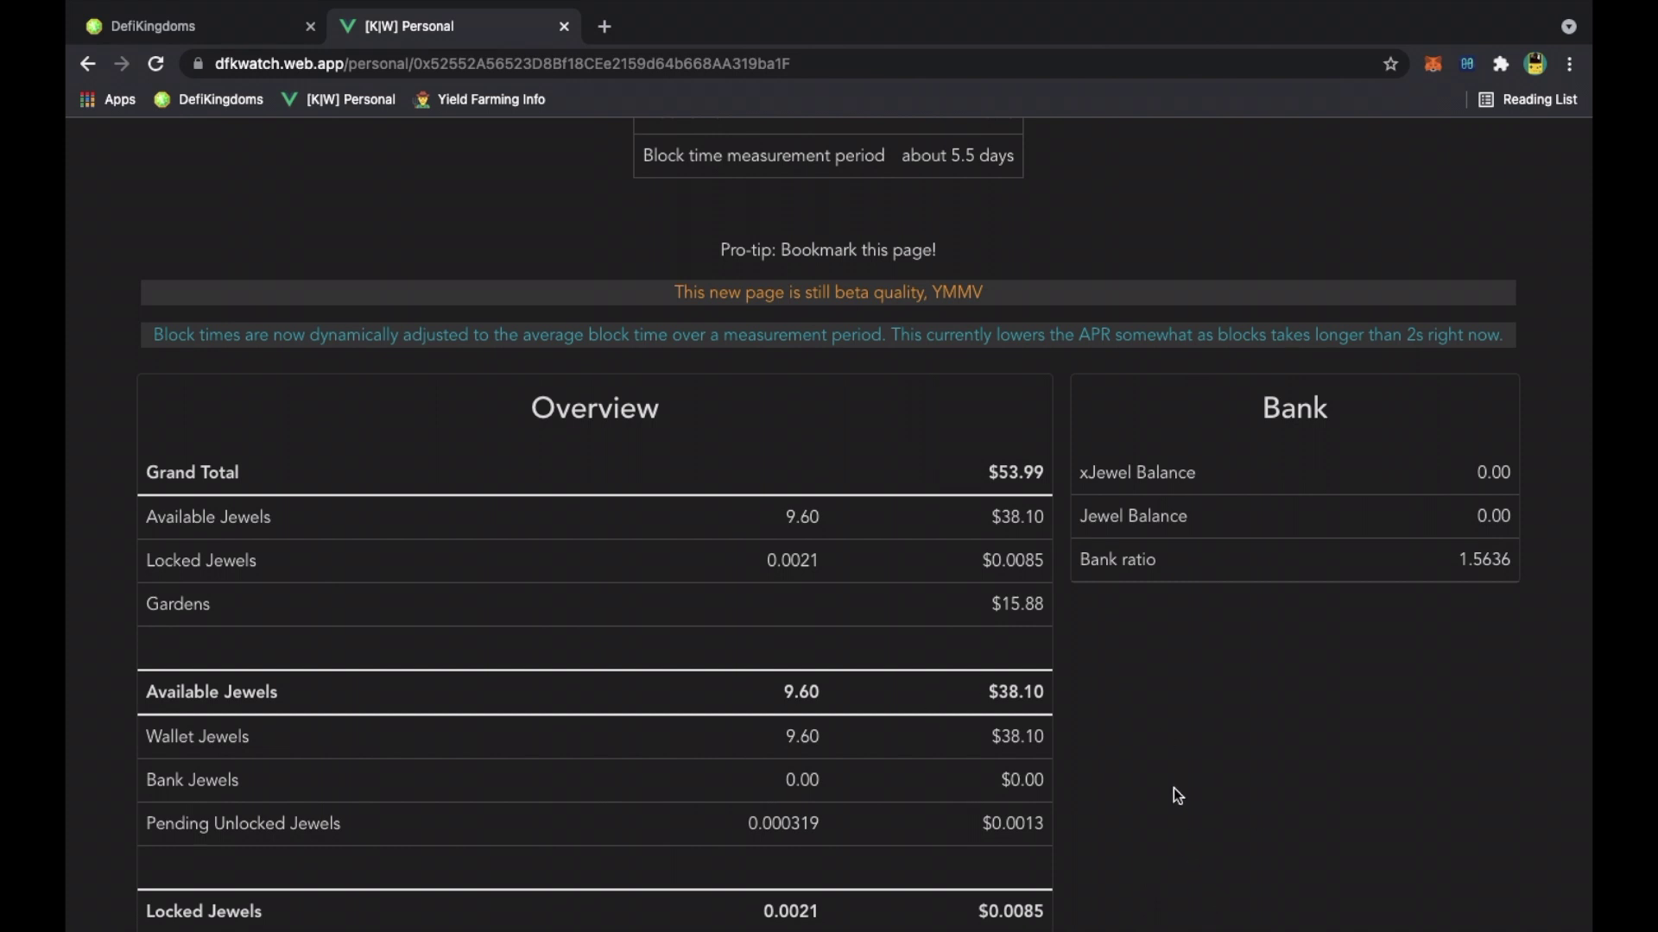
scroll(1114, 591, "down", 2)
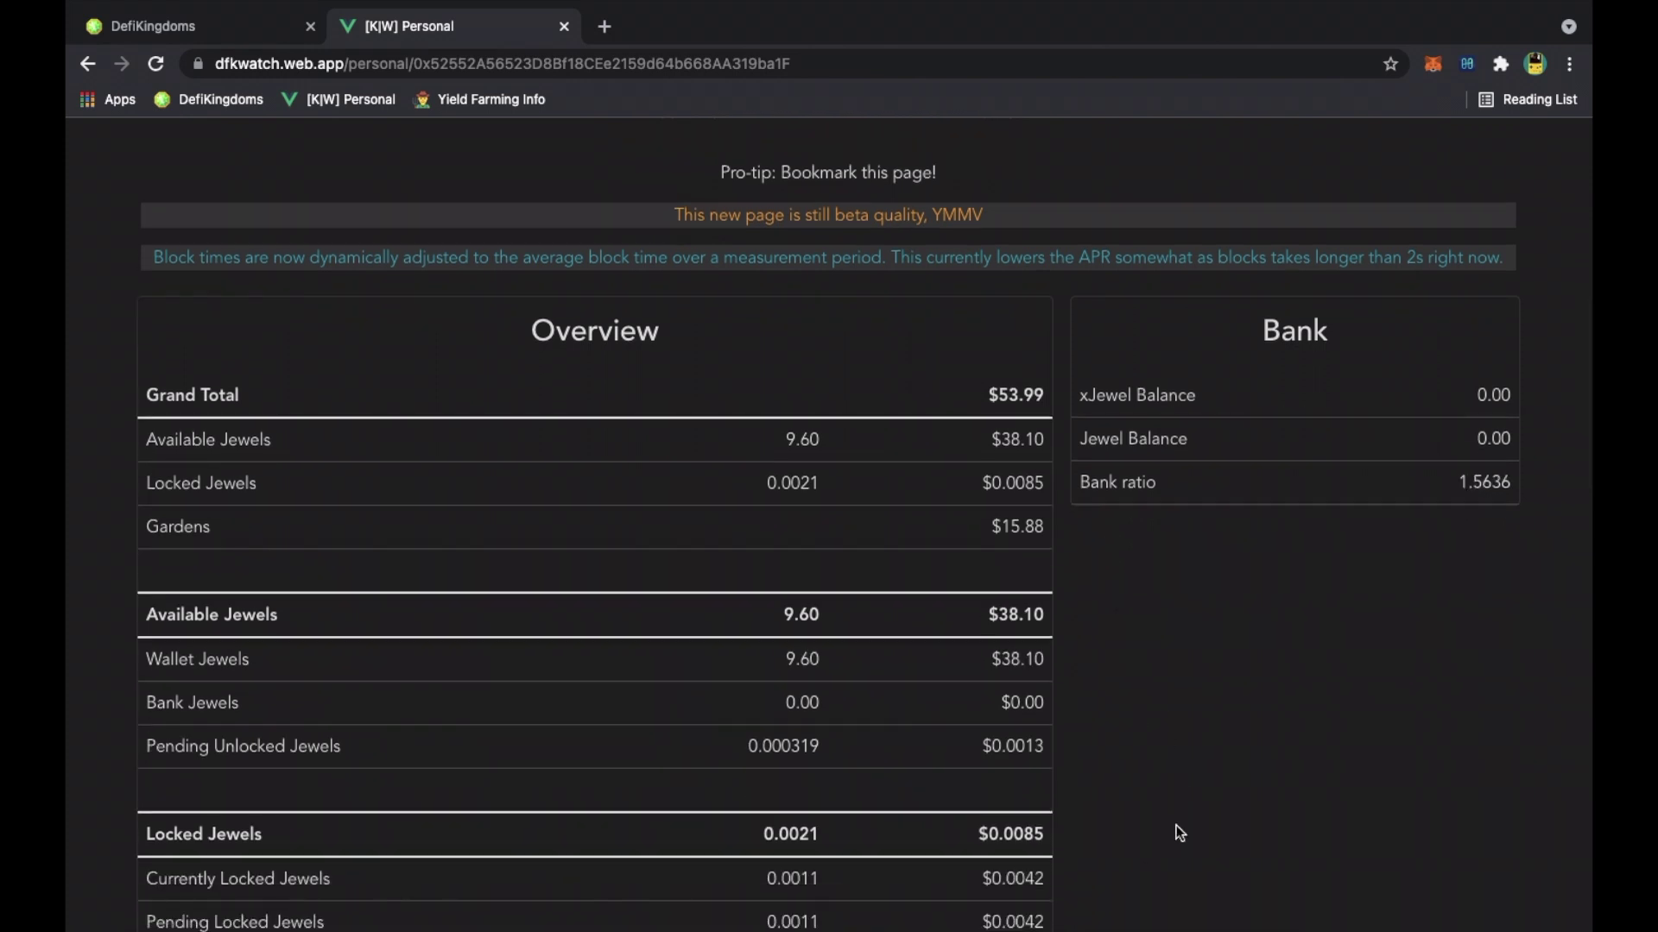
scroll(1175, 825, "down", 14)
scroll(898, 629, "down", 10)
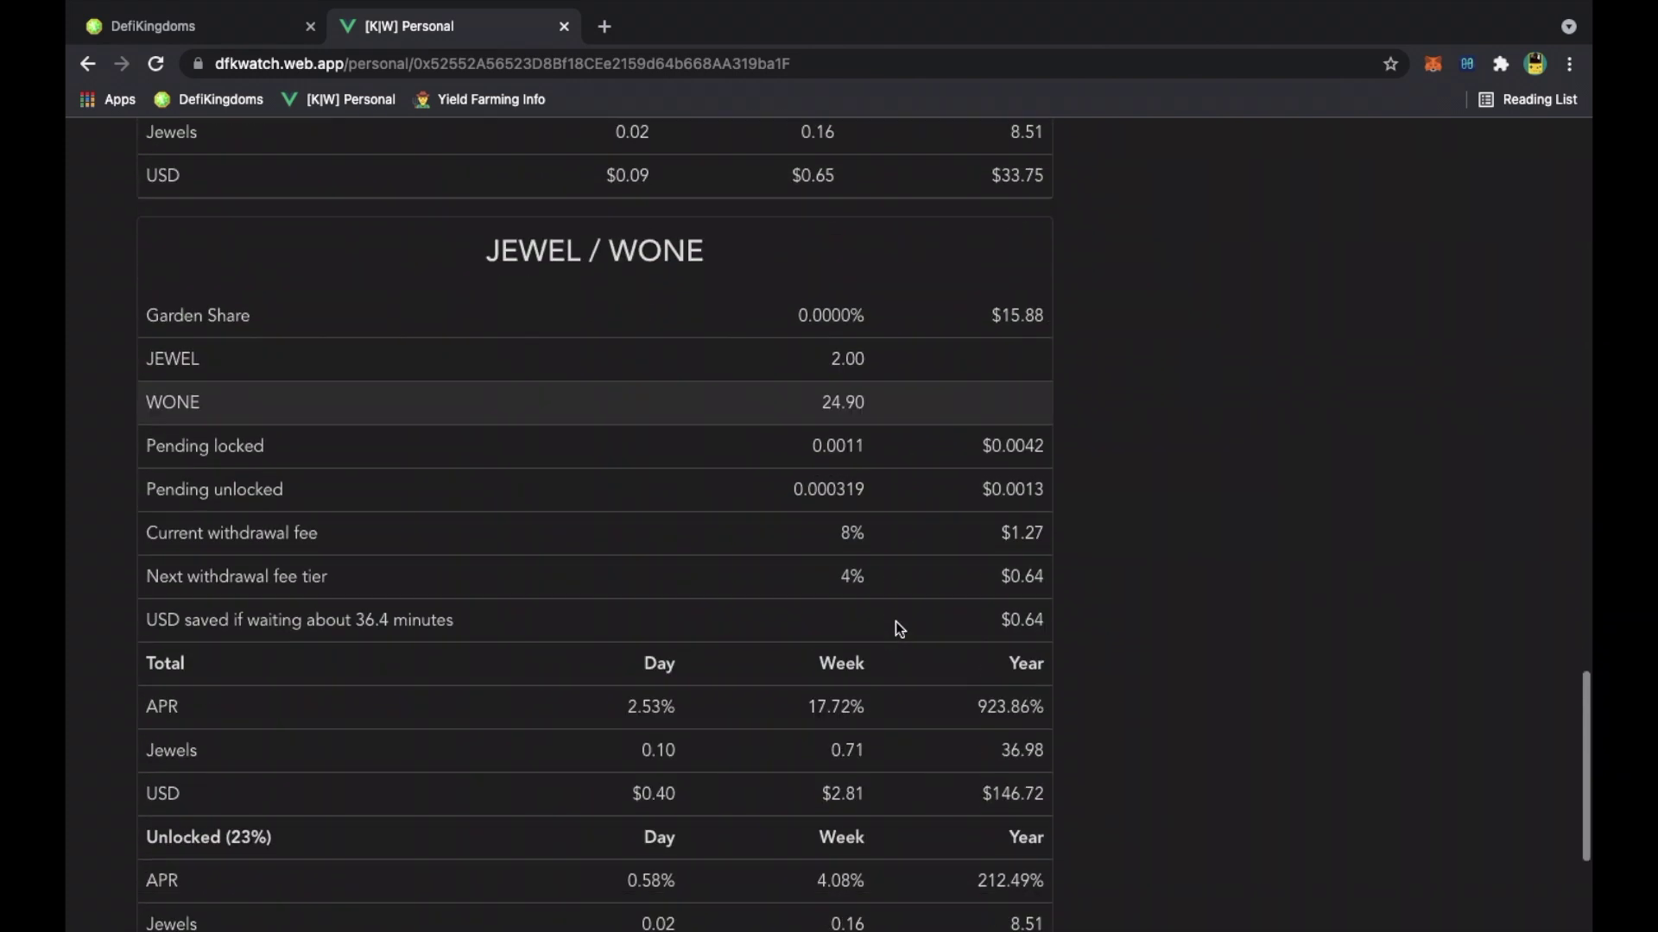
scroll(898, 629, "up", 2)
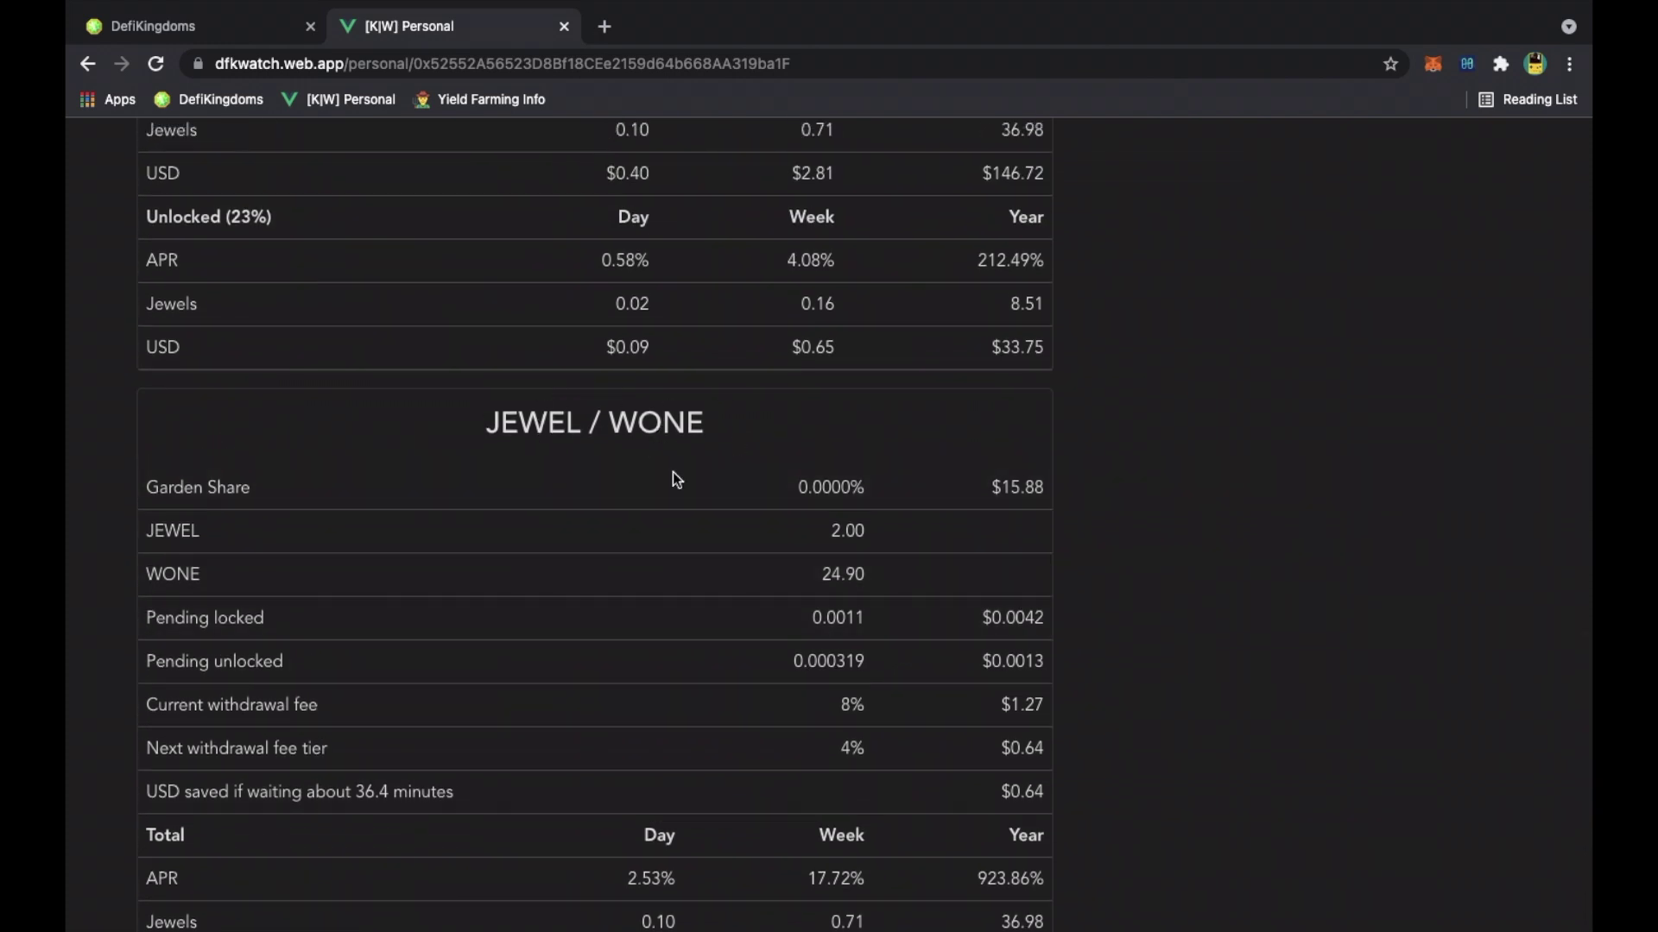
scroll(759, 501, "down", 1)
scroll(794, 516, "down", 1)
scroll(795, 515, "down", 1)
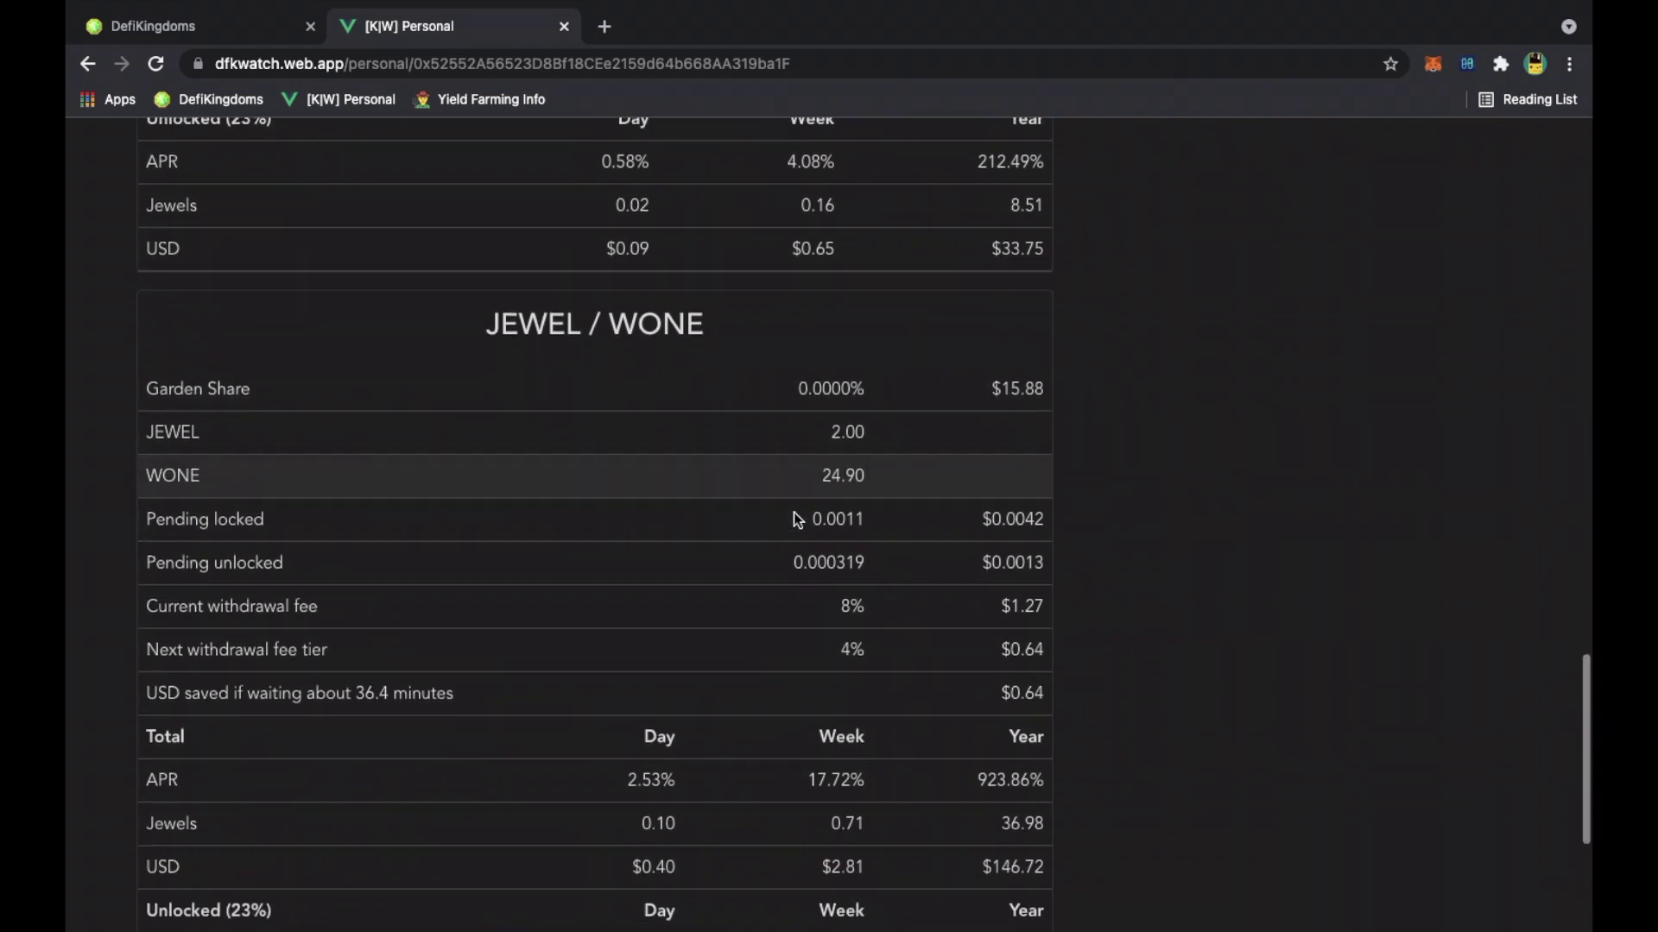
scroll(794, 518, "down", 5)
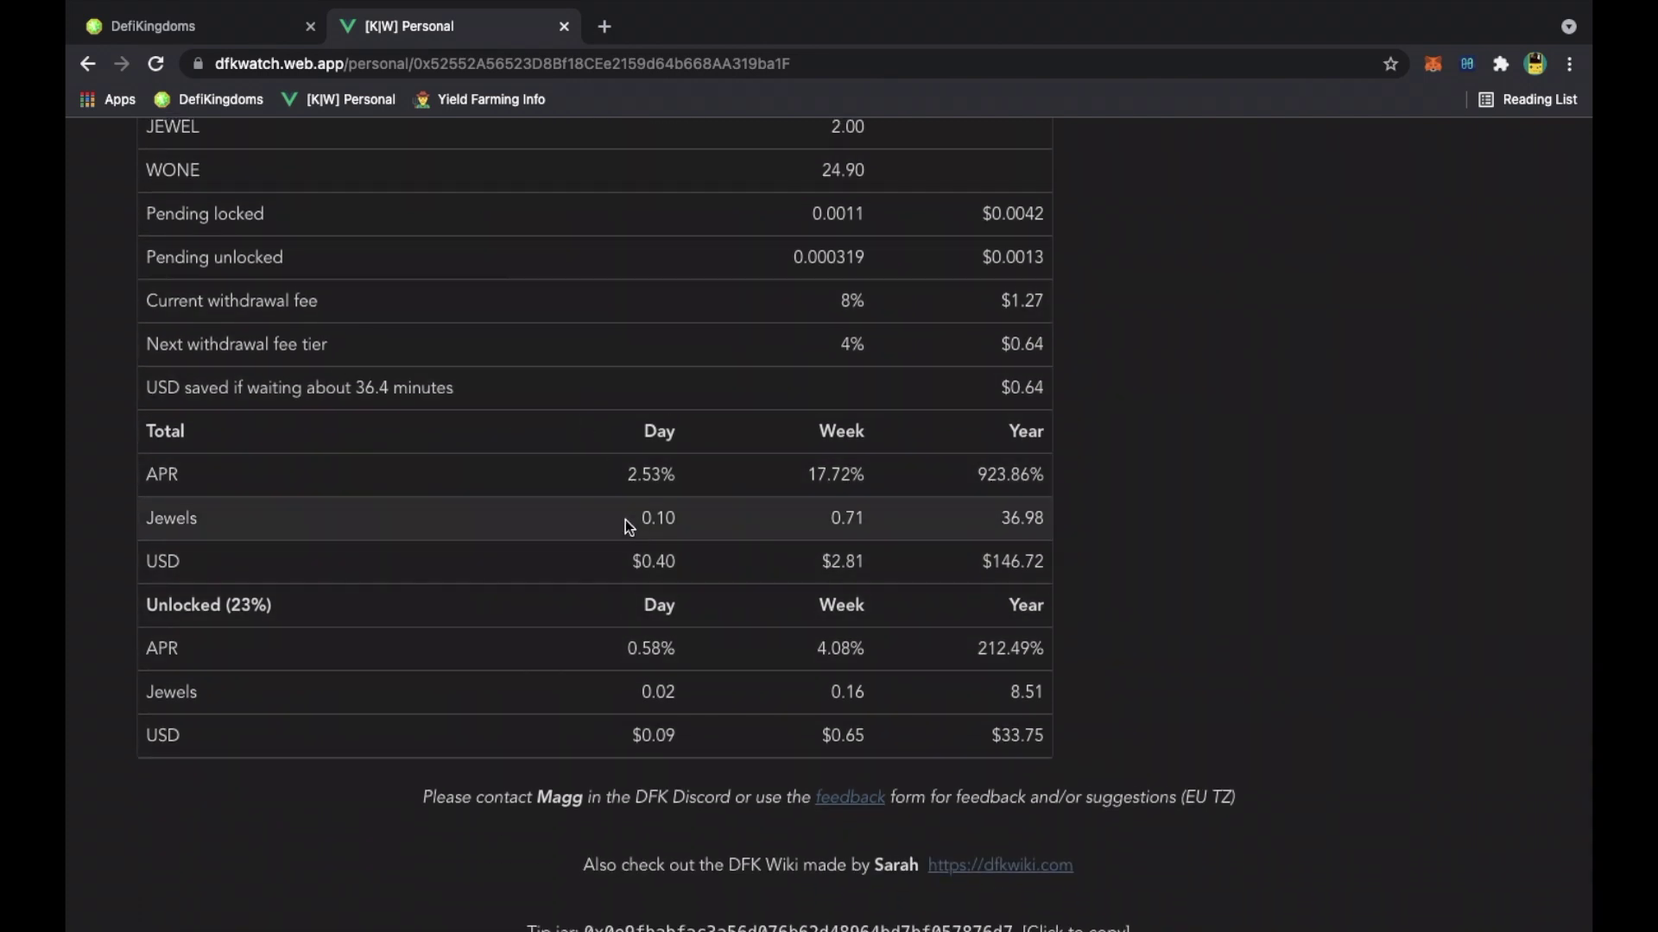
scroll(722, 475, "up", 3)
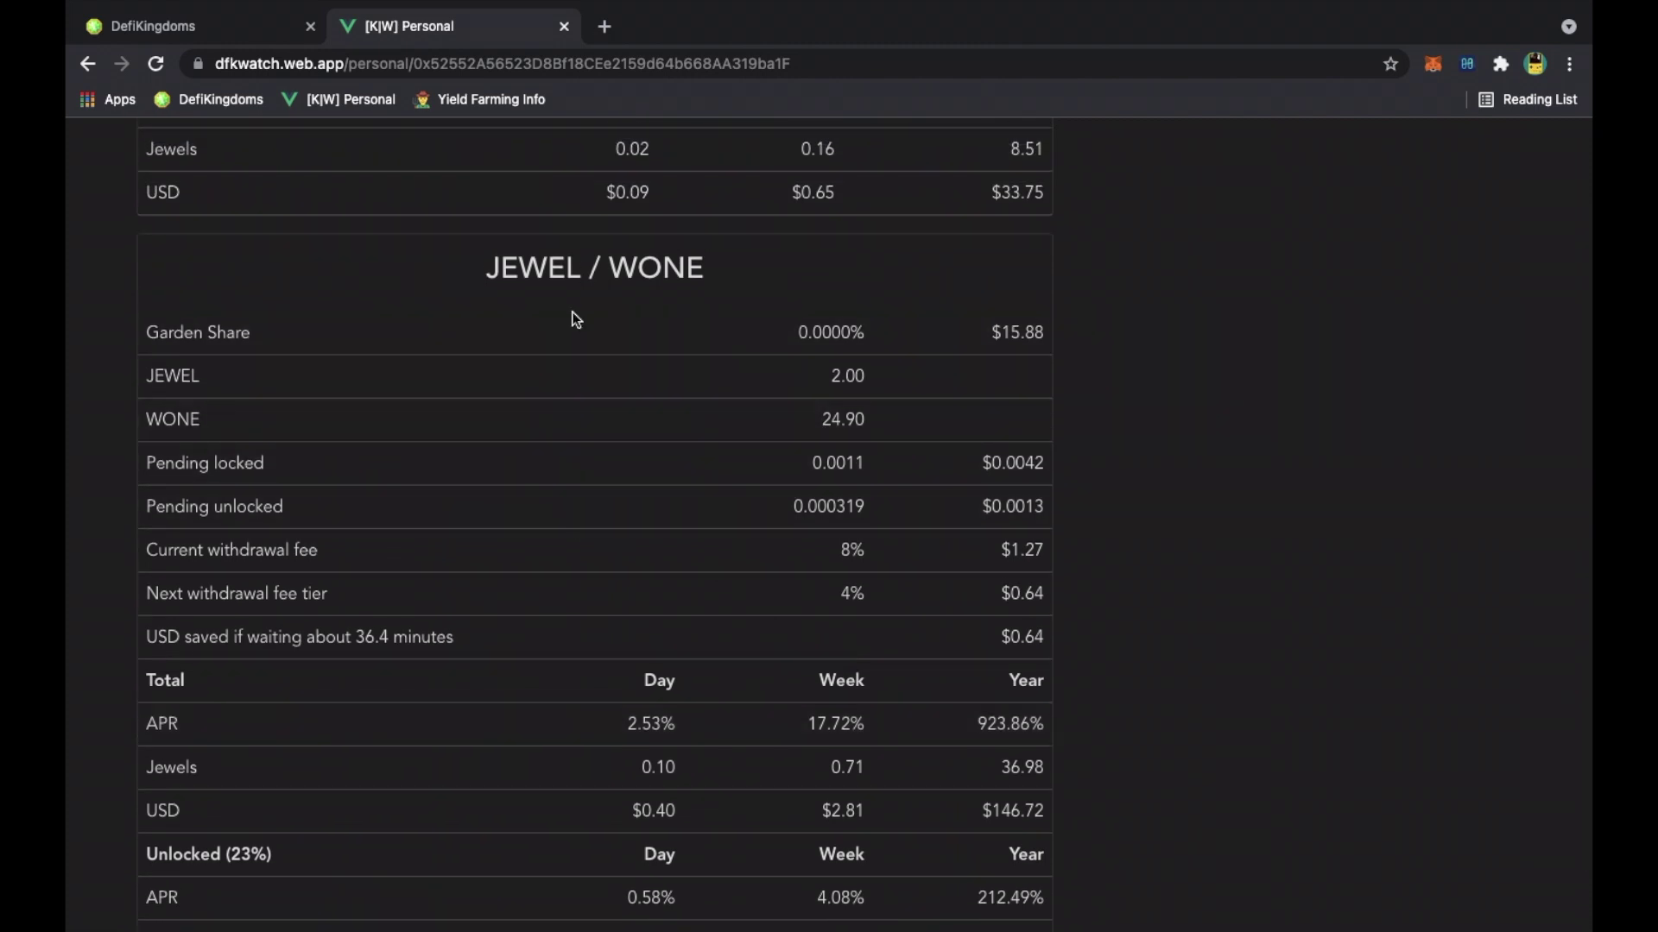
scroll(744, 532, "down", 3)
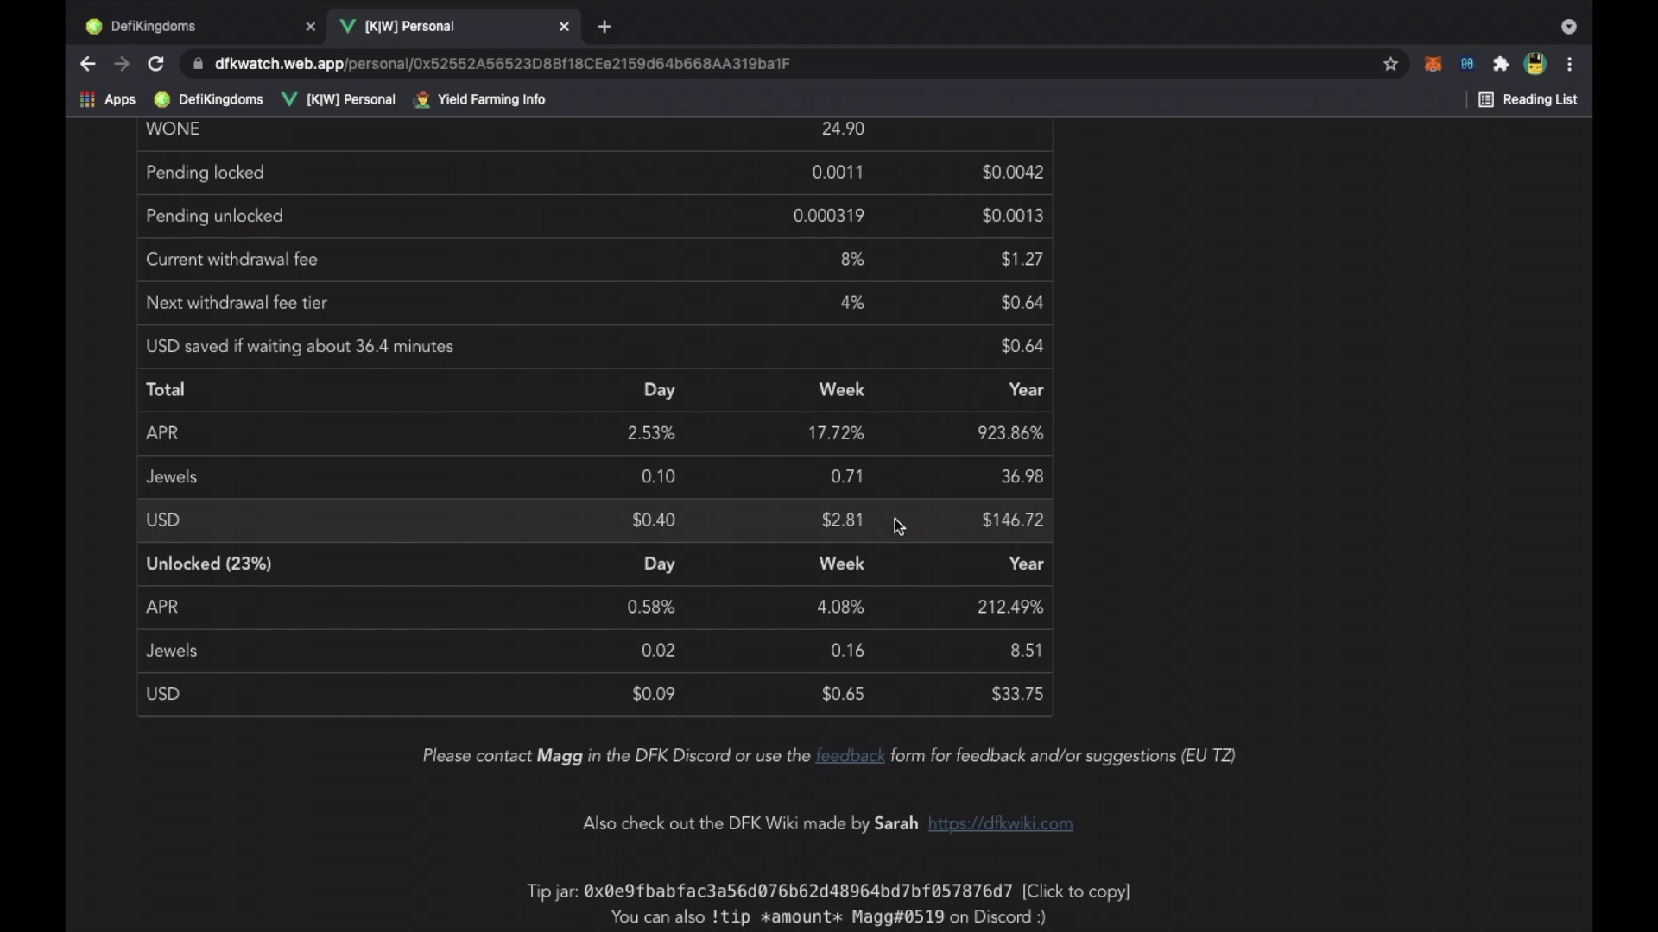
scroll(895, 521, "down", 2)
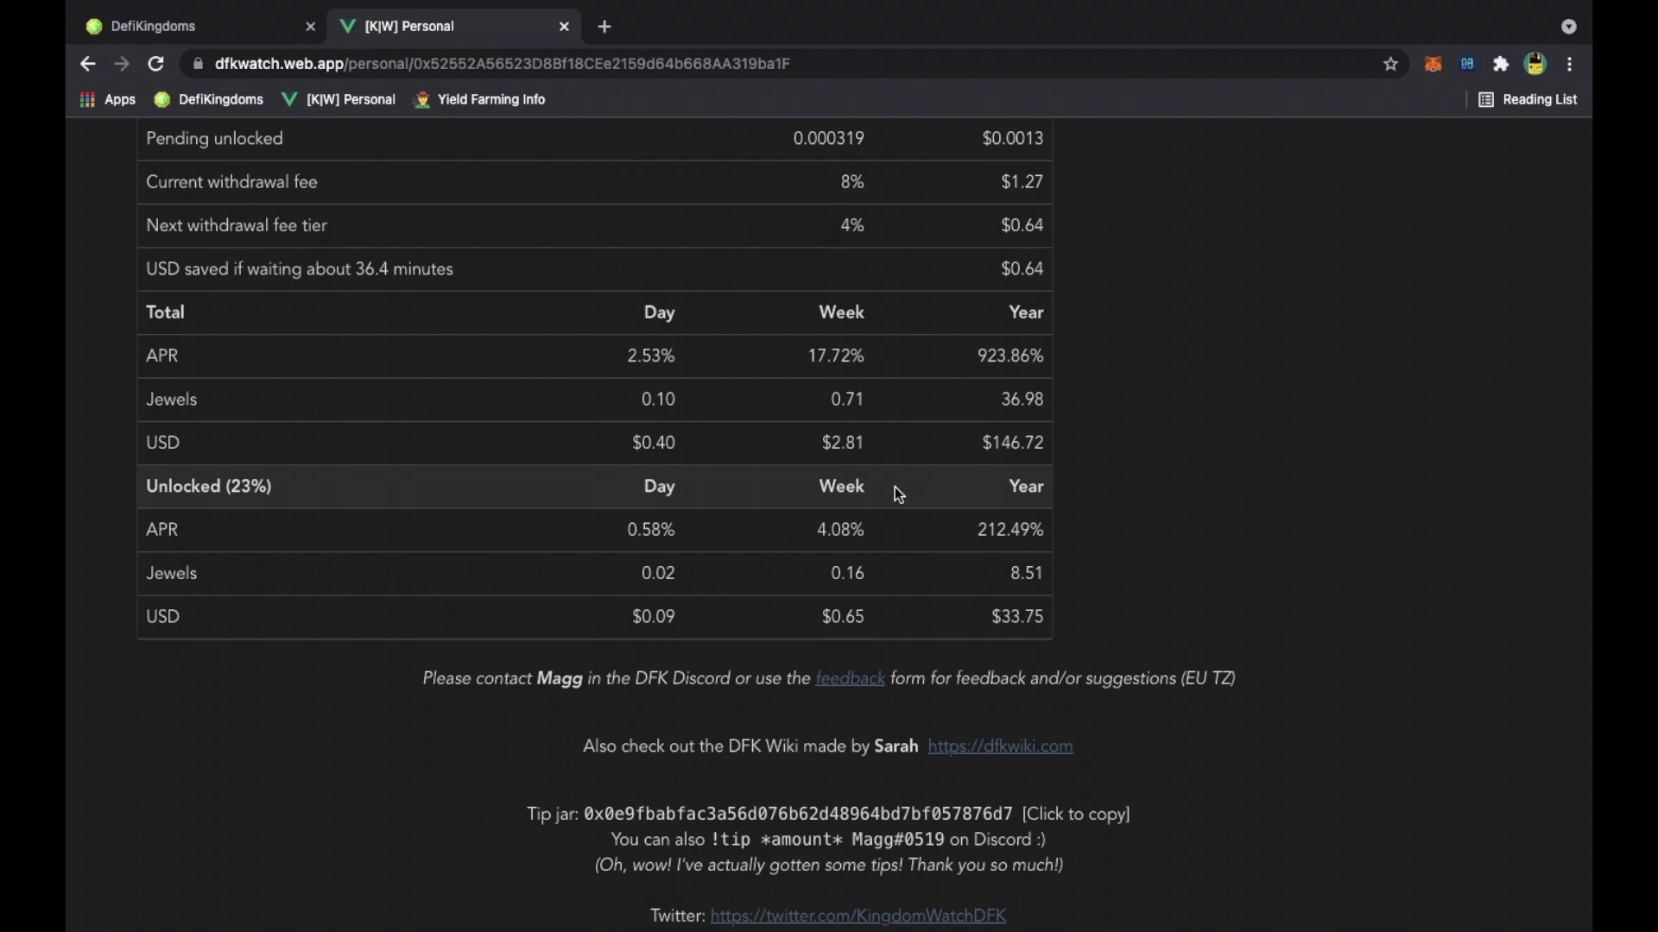
scroll(895, 489, "up", 3)
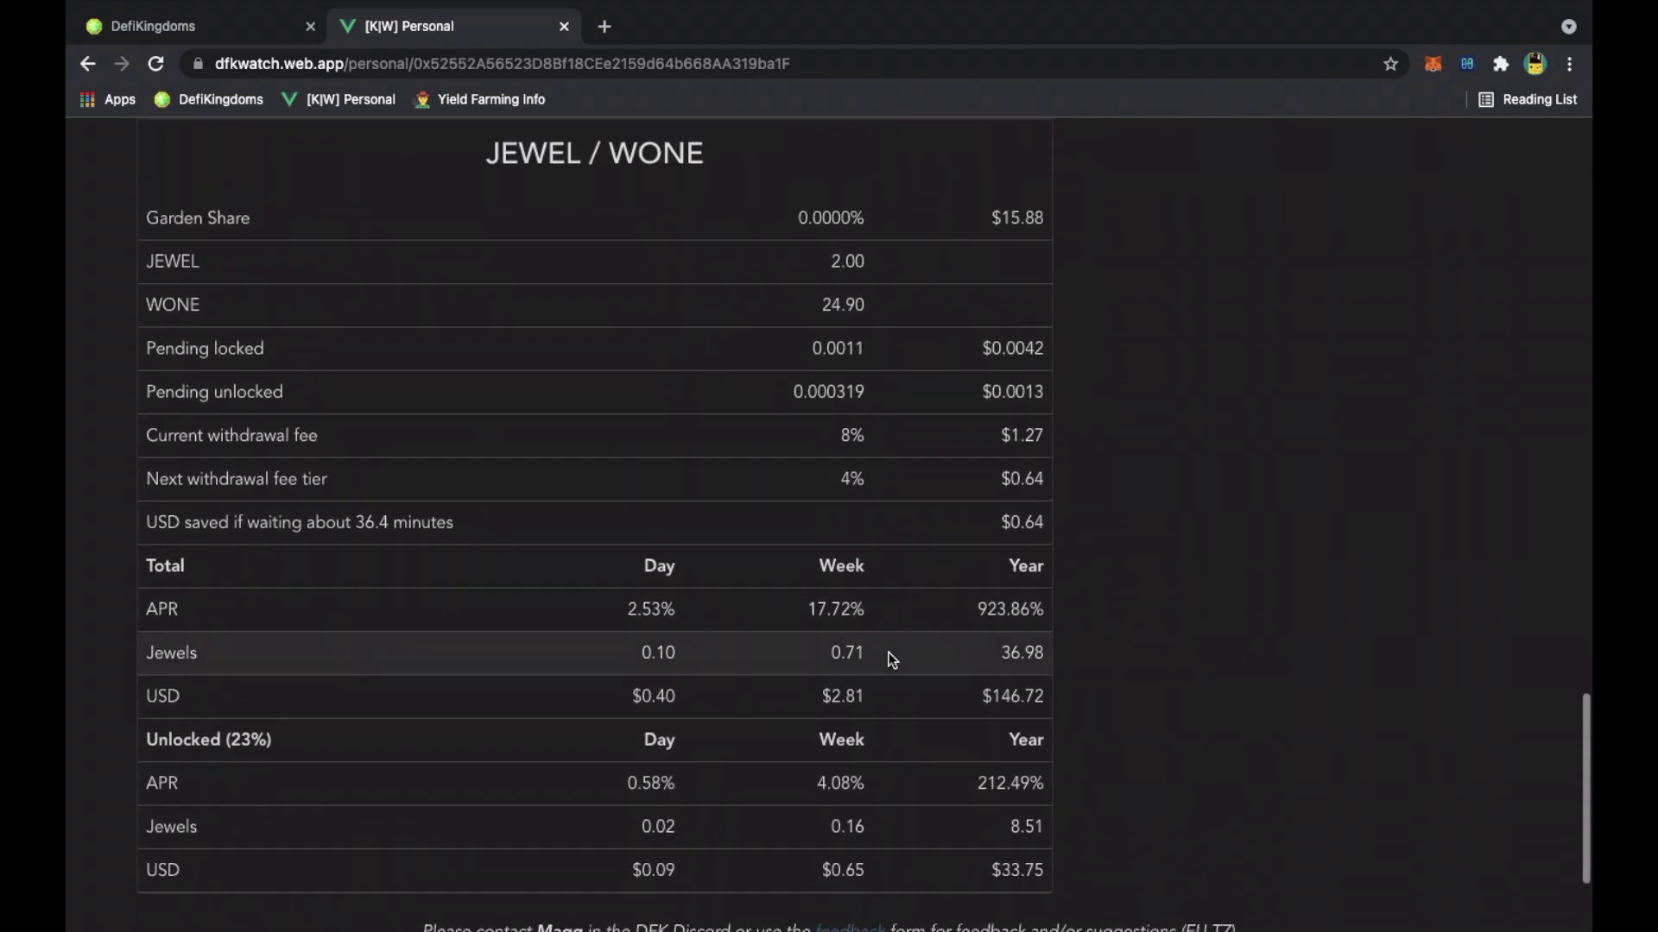
scroll(892, 658, "up", 8)
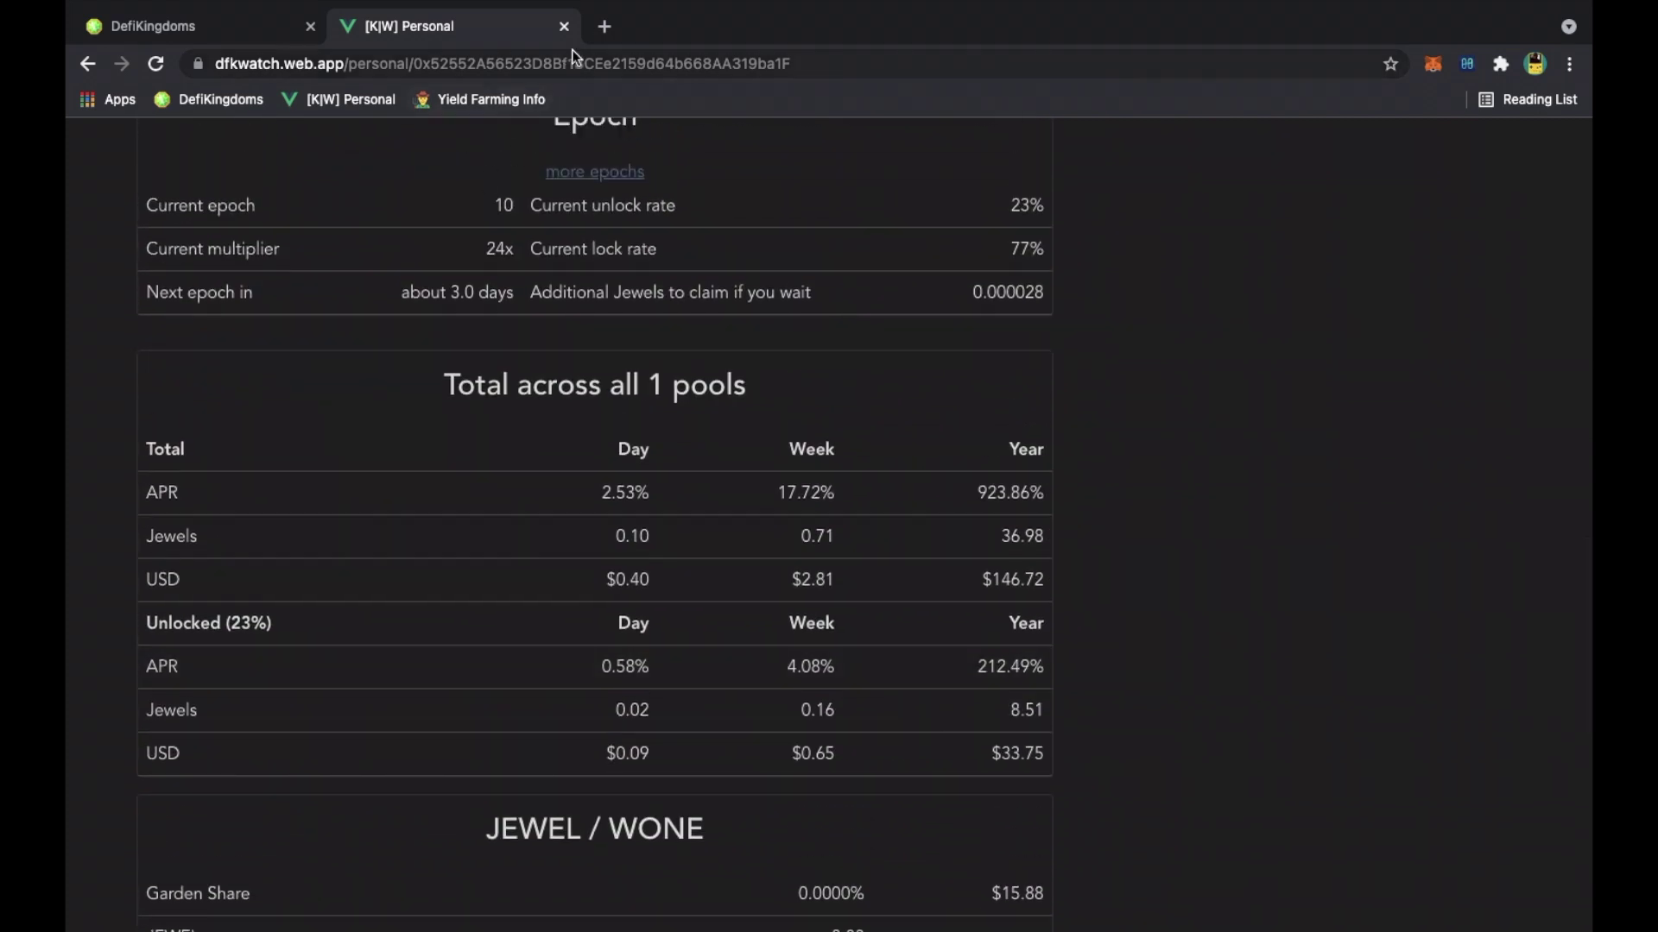
Return to the game and withdraw all 6.77501 JEWEL-ONE LP tokens from the garden.
left_click(564, 26)
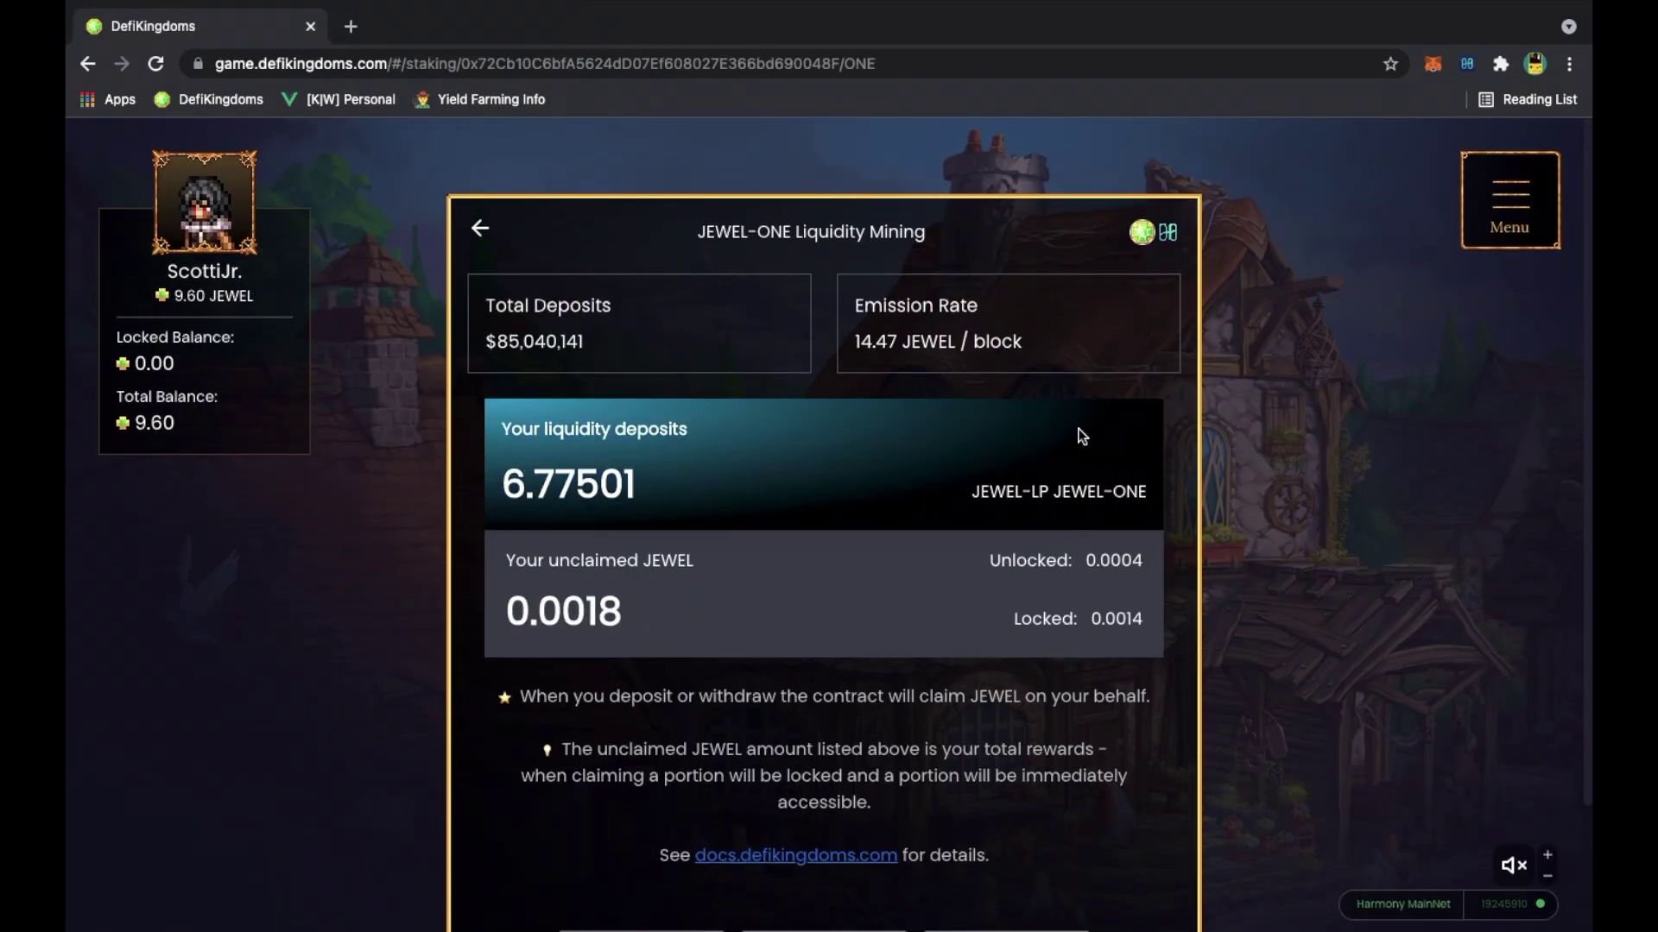
scroll(965, 549, "down", 2)
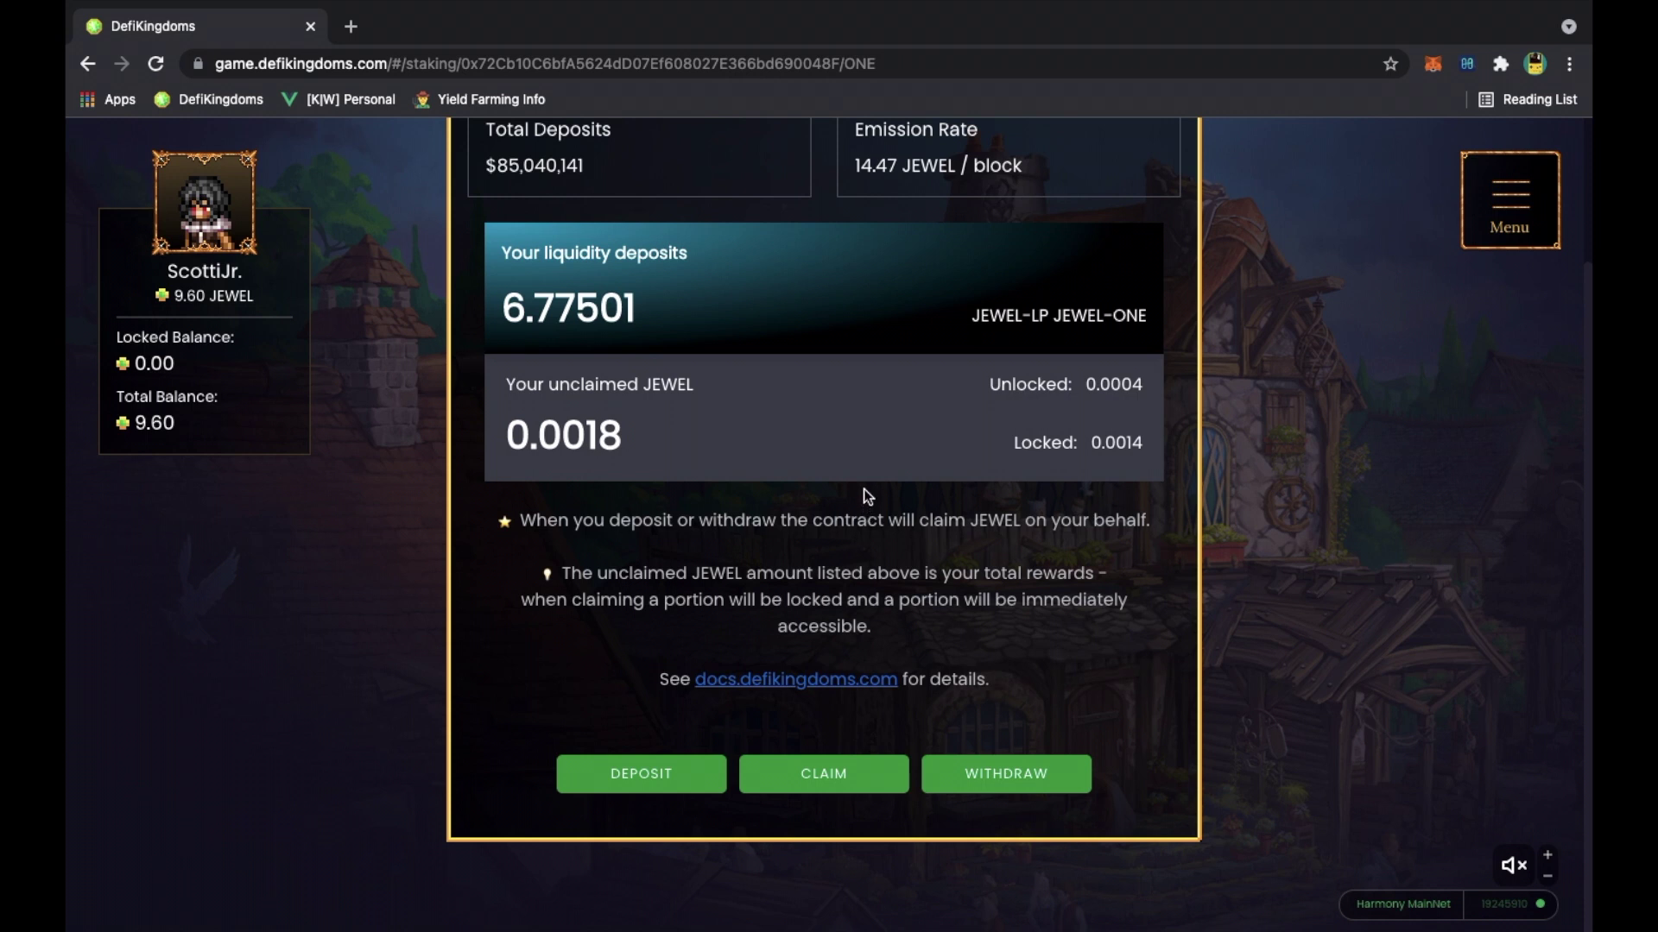
left_click(1029, 766)
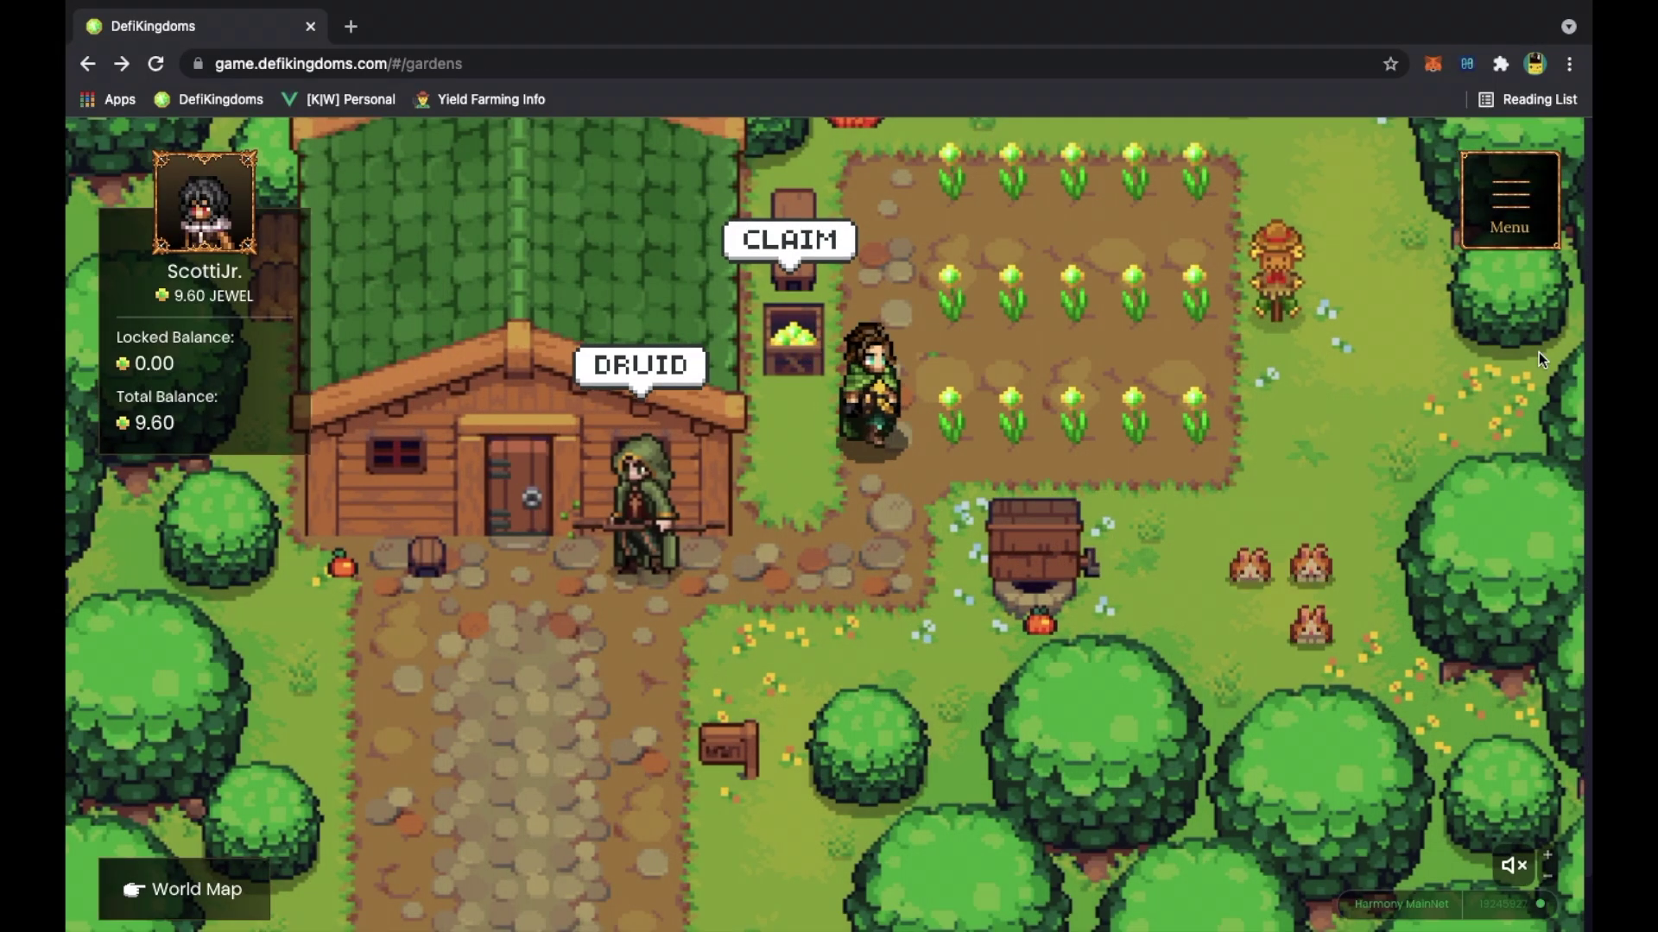
left_click(1510, 200)
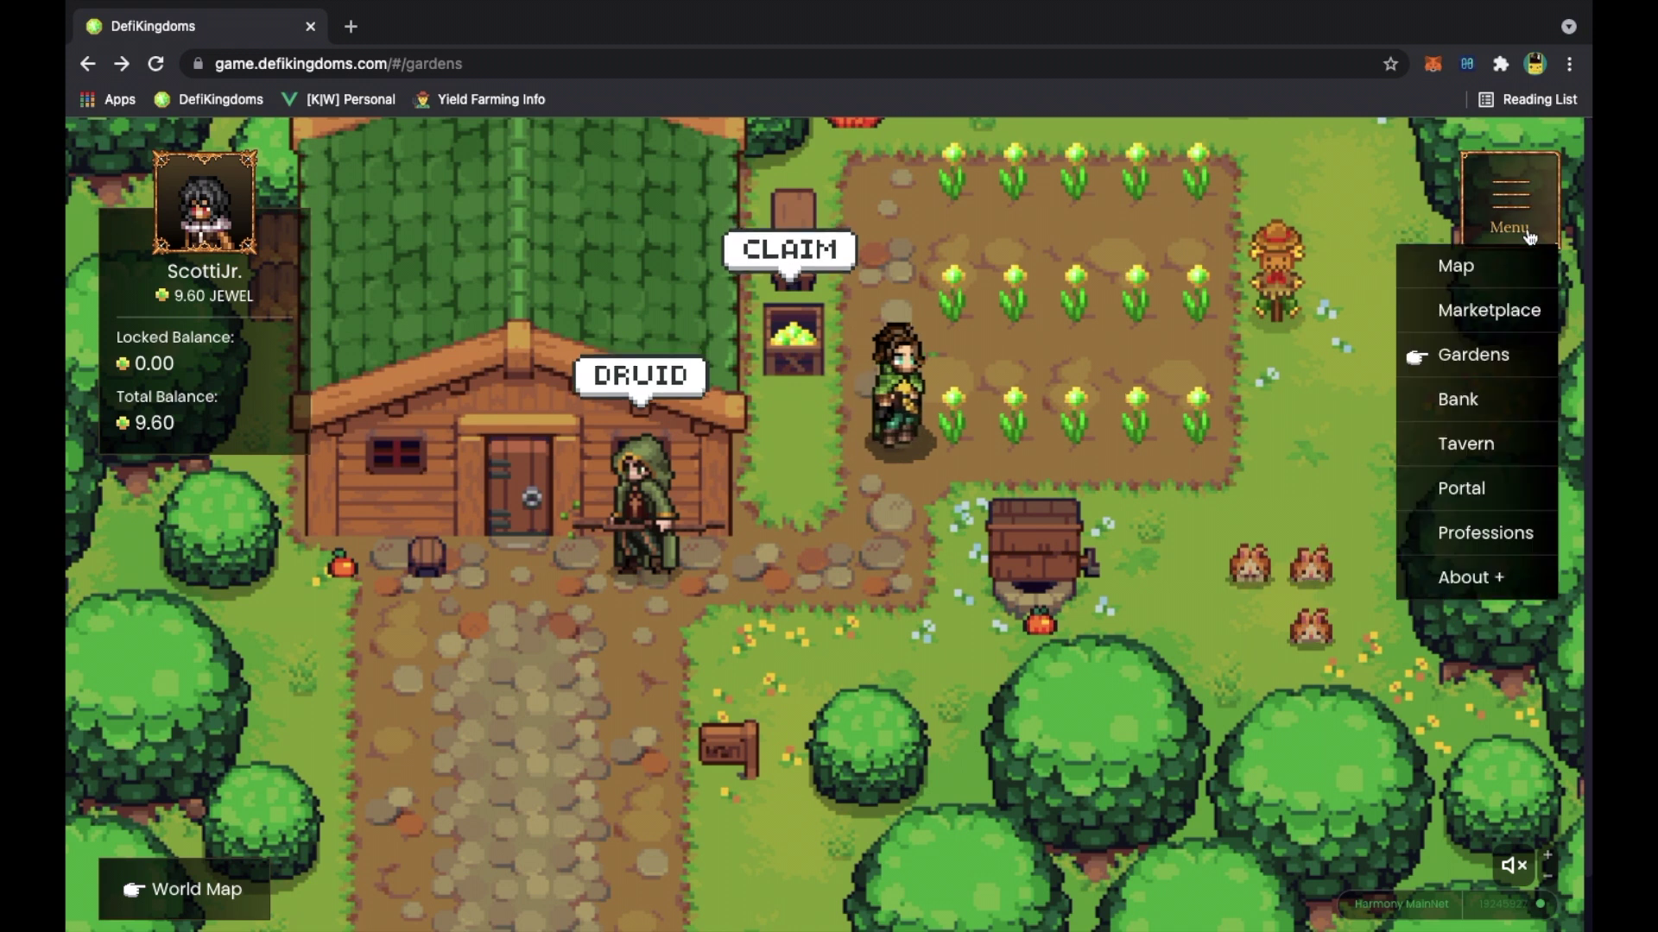
Travel to the Marketplace and open Remove Liquidity for the 6.233 JEWEL<>ONE pool tokens.
left_click(1471, 310)
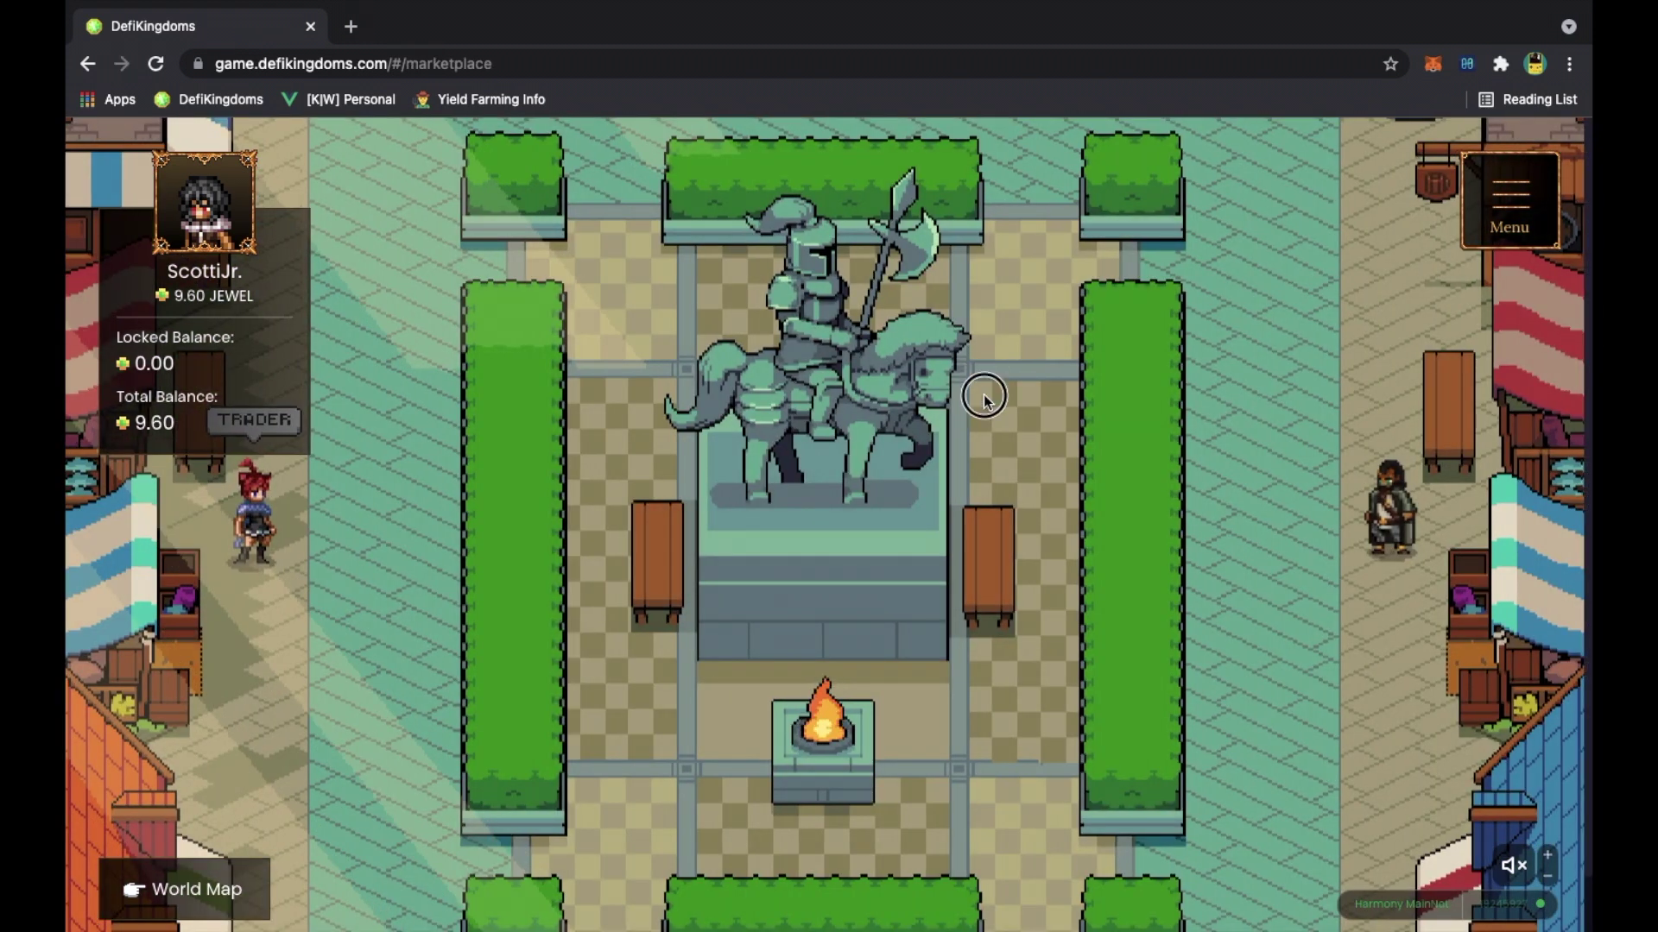
left_click_drag(984, 392, 950, 846)
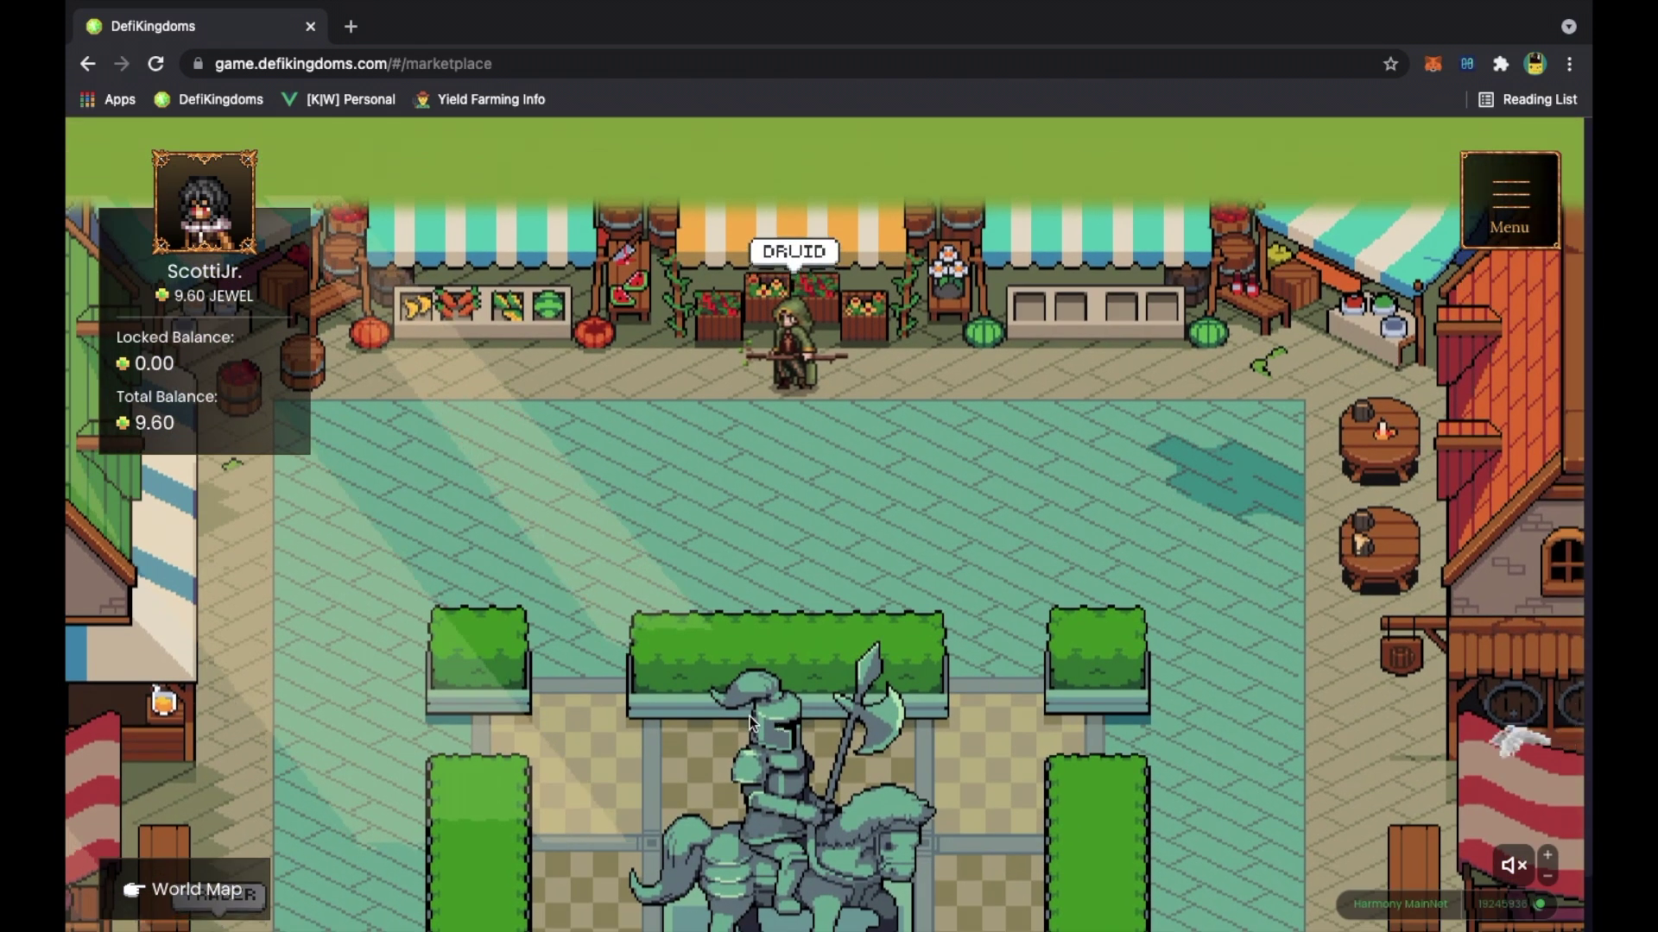
left_click(787, 262)
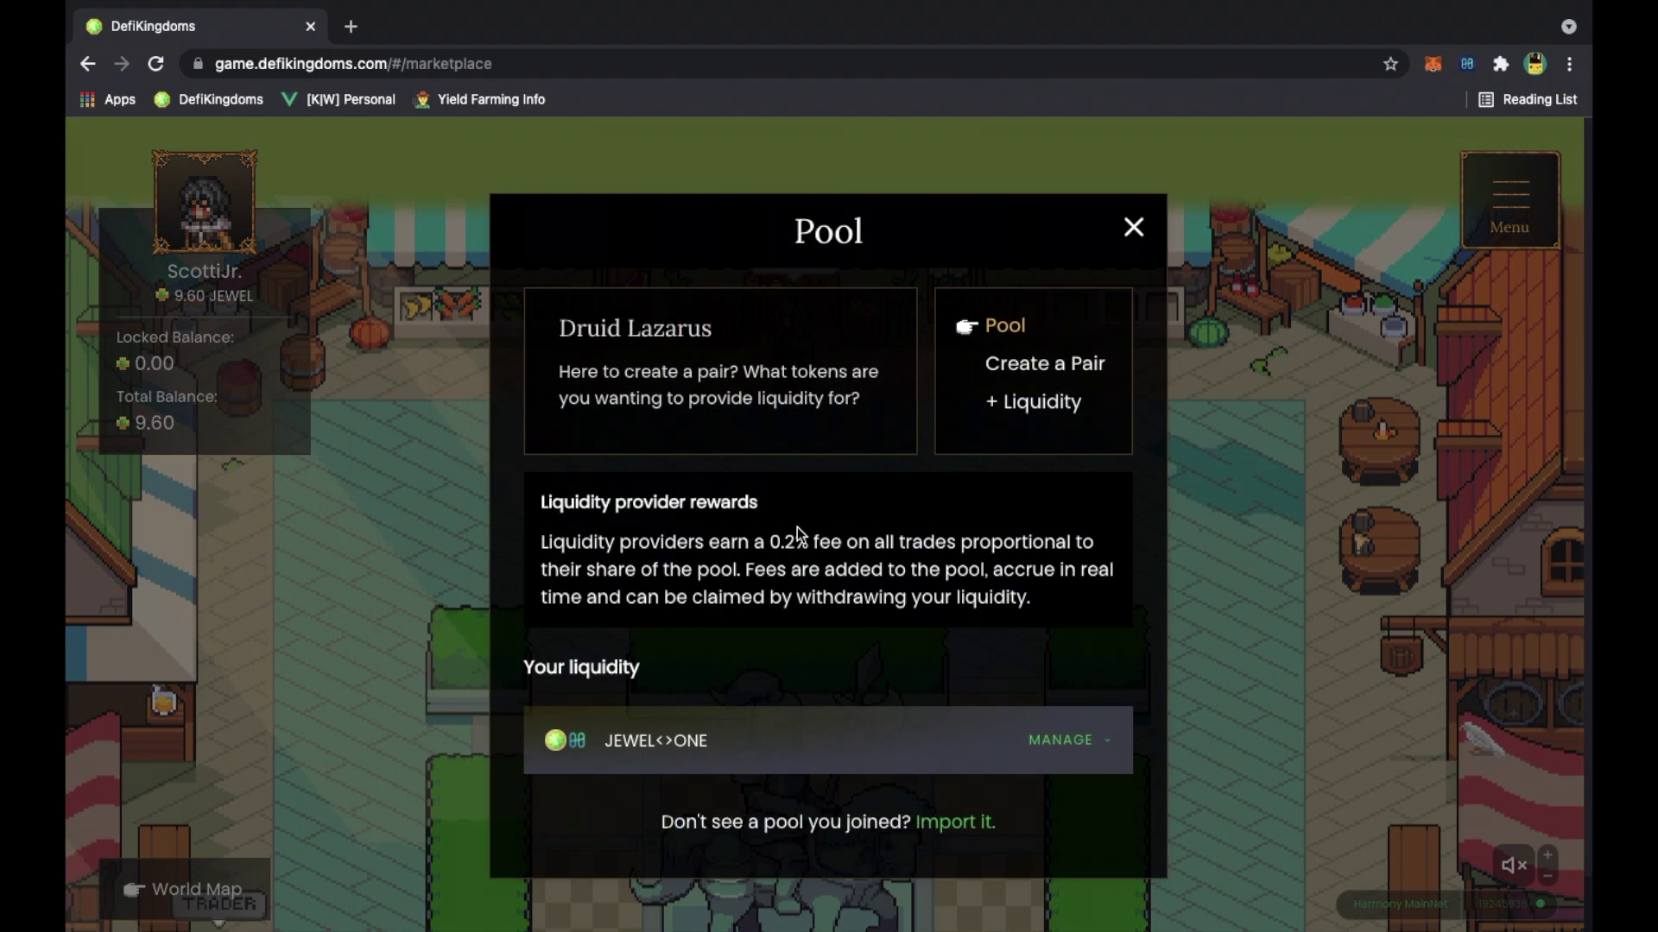
left_click(1087, 742)
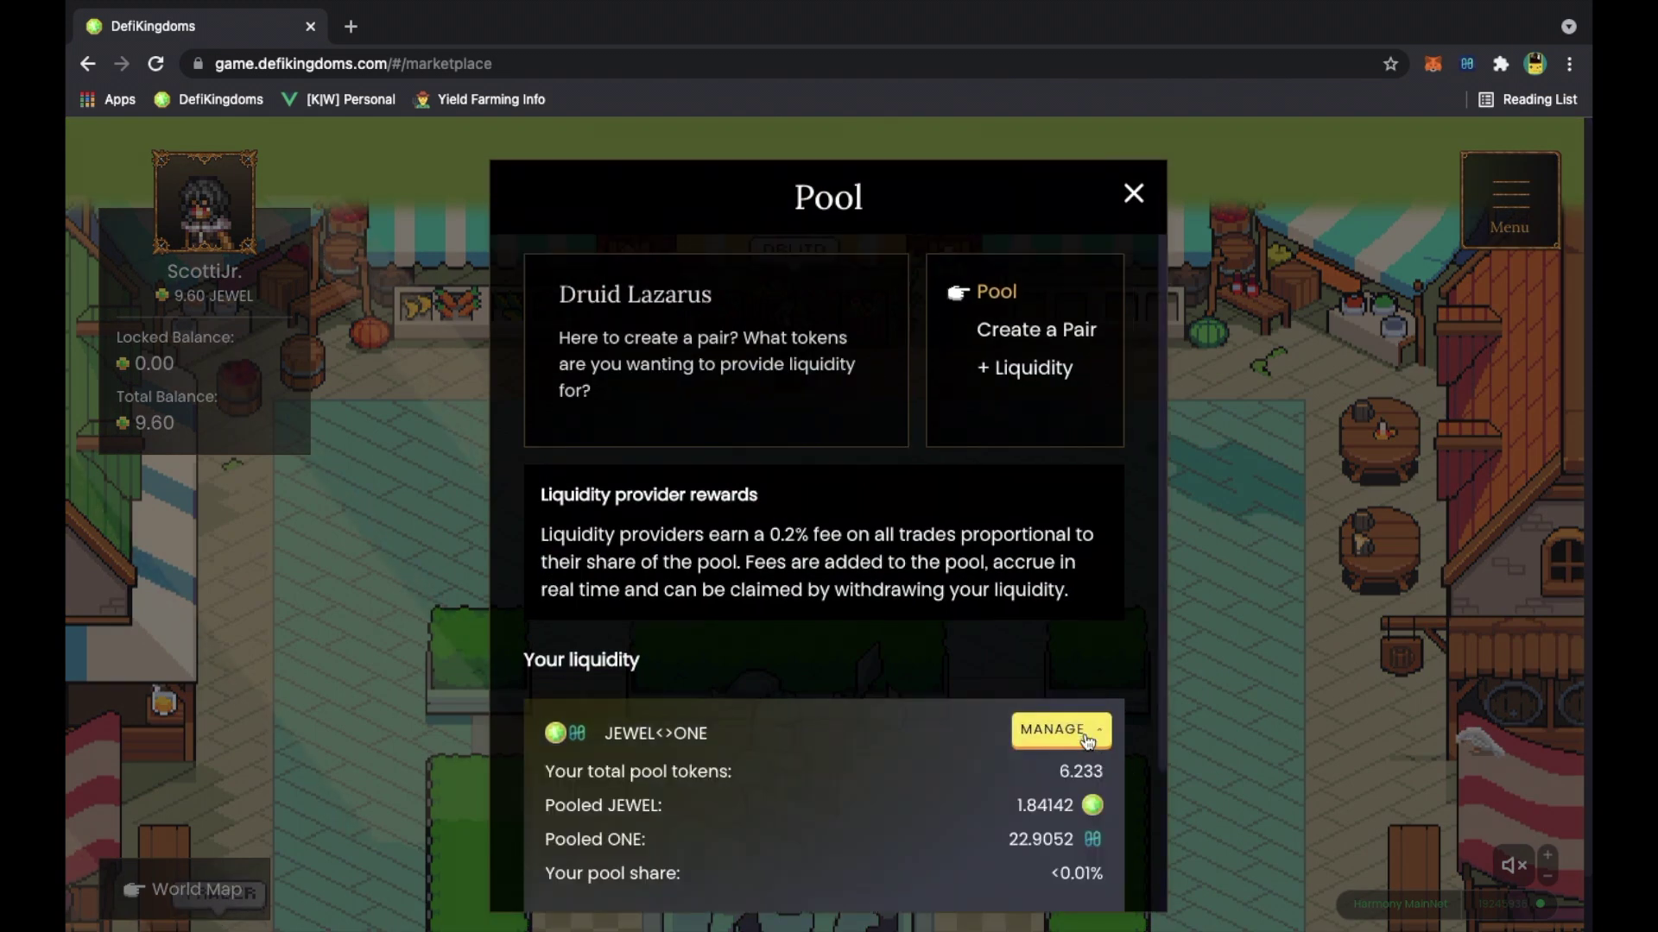
scroll(1087, 741, "down", 2)
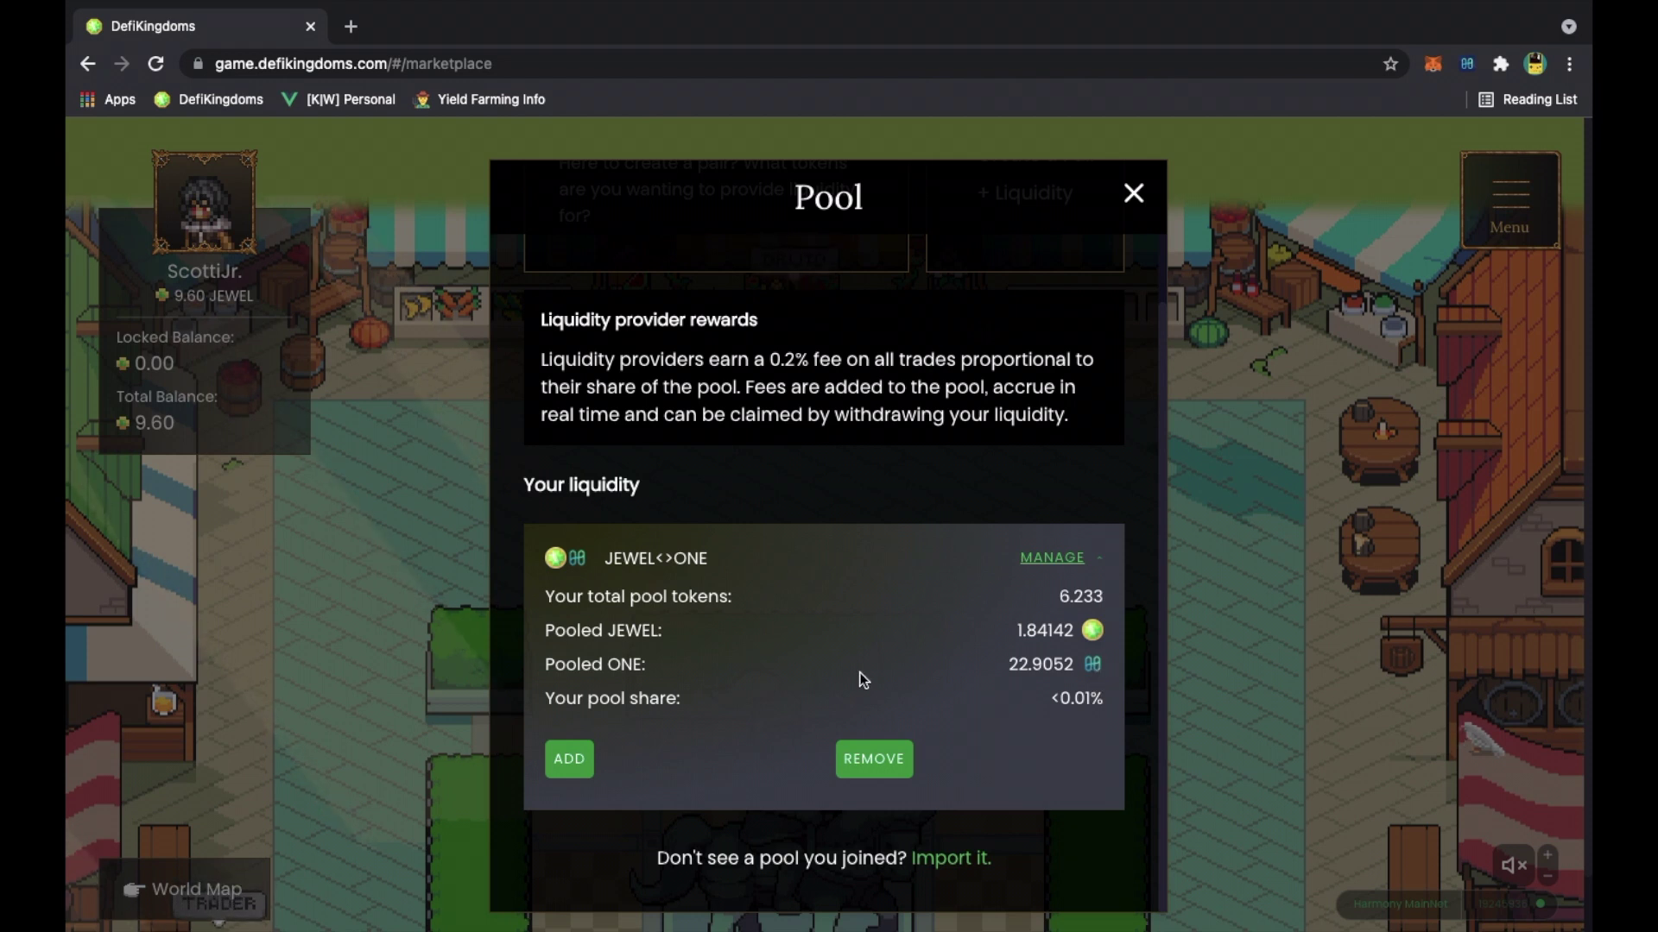
left_click(870, 760)
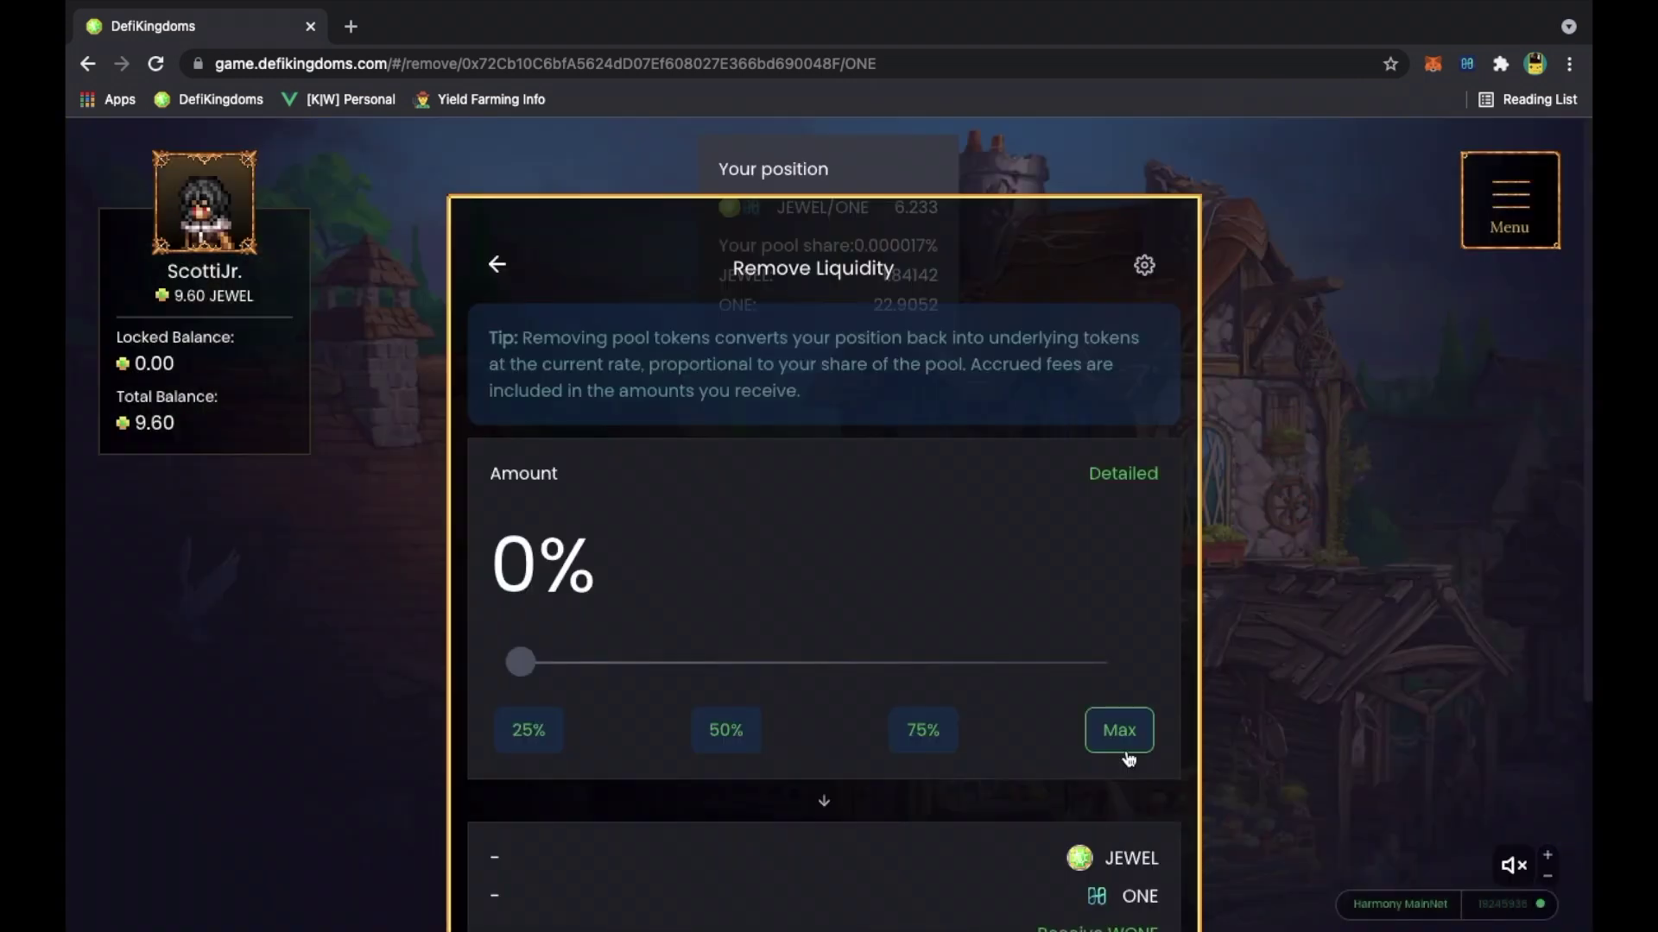
Remove 100% of the JEWEL<>ONE liquidity, bringing the balance to 11.44 JEWEL, then return to the marketplace.
left_click(1121, 749)
scroll(1118, 743, "down", 4)
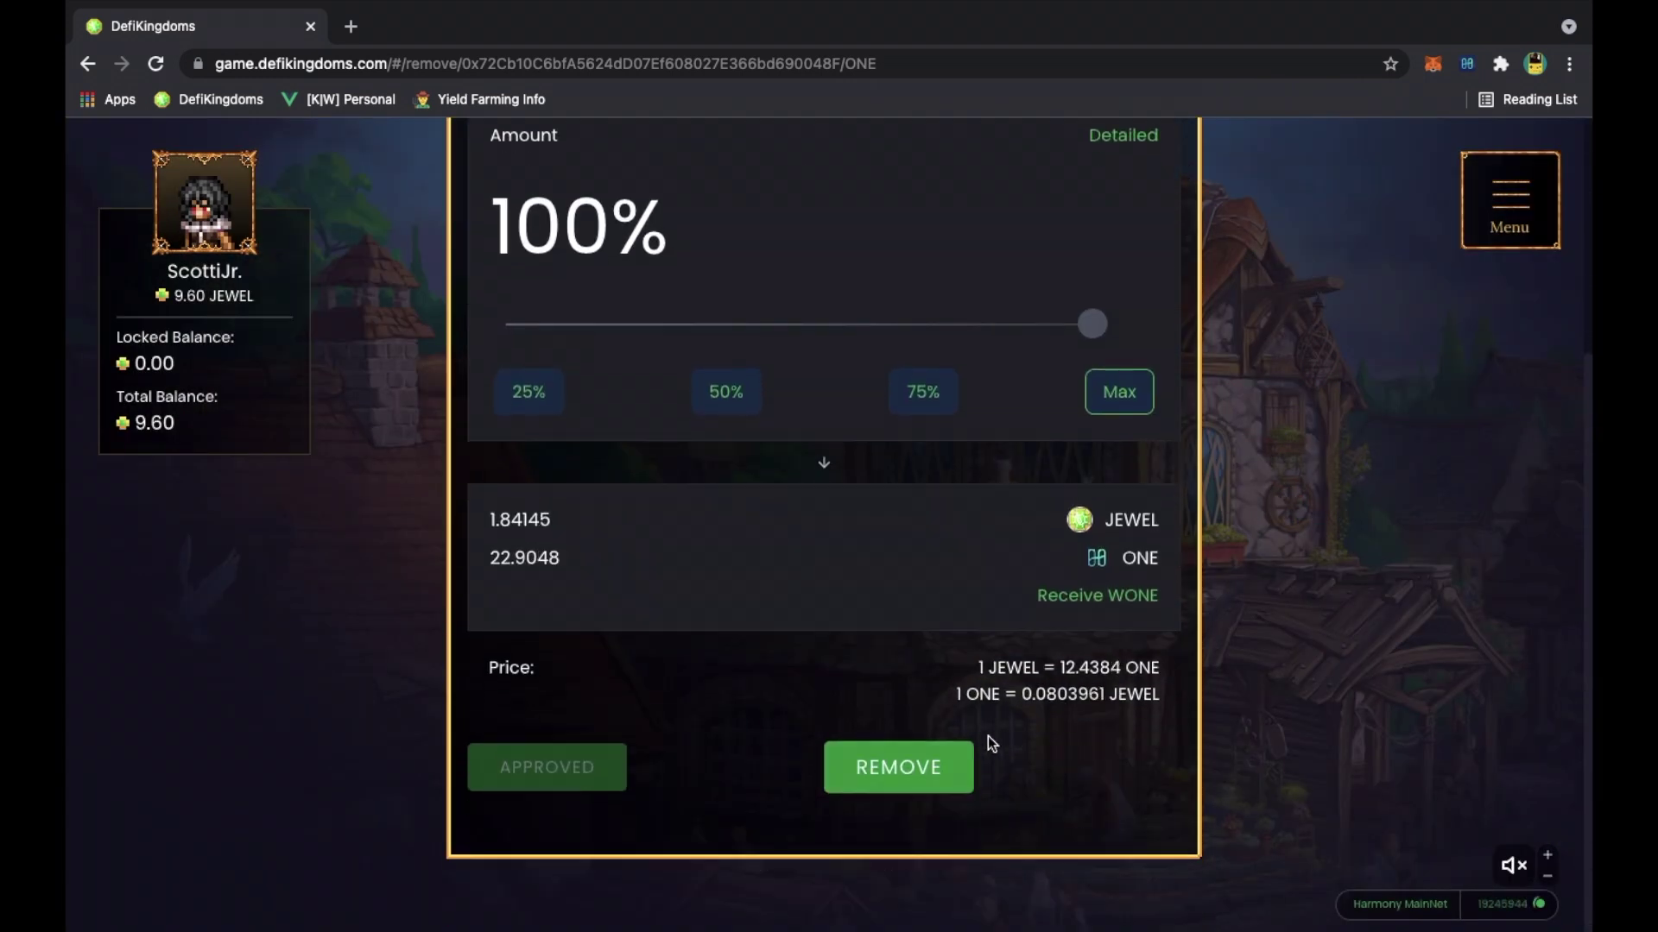
left_click(901, 782)
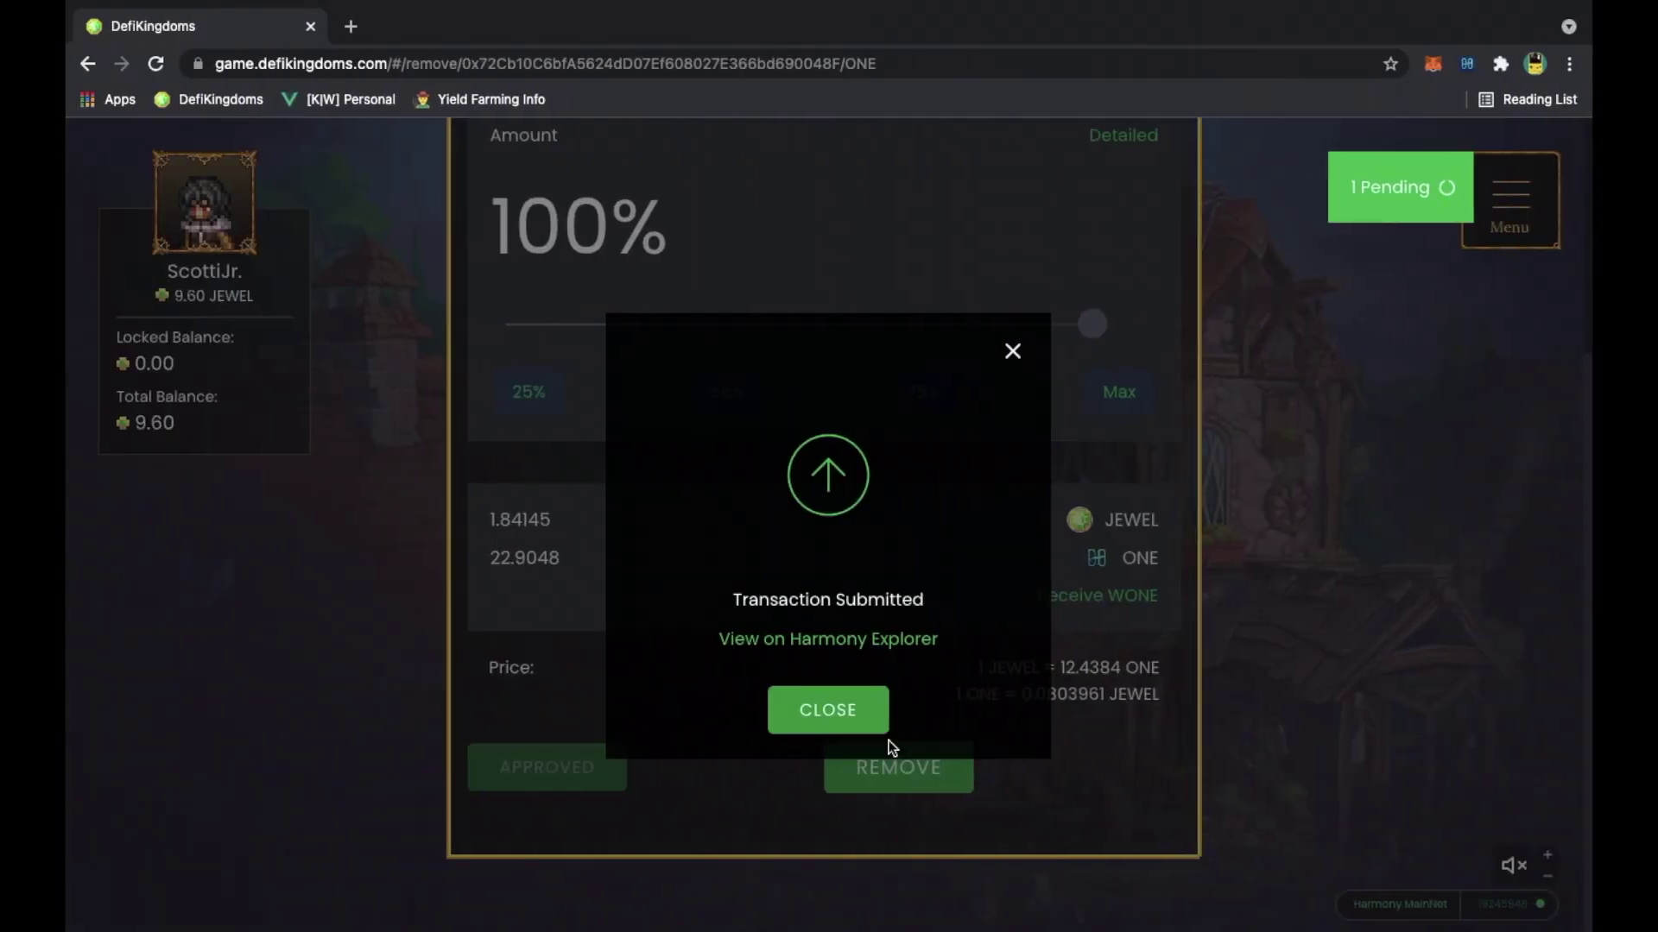
left_click(880, 730)
key("alt+Left")
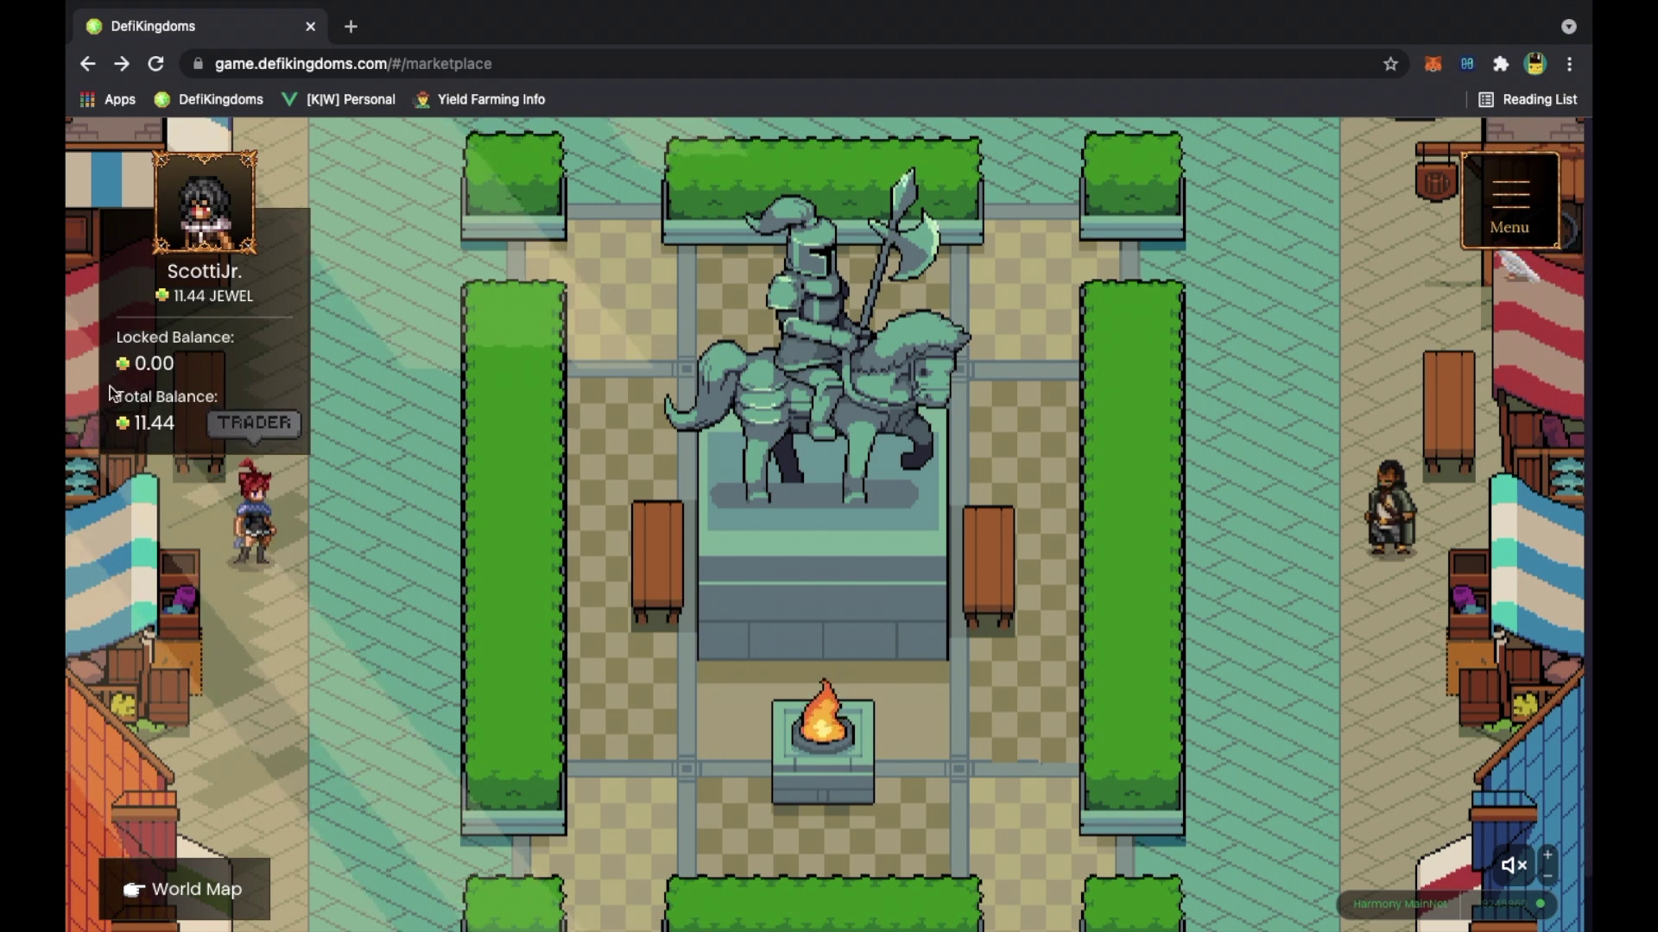
mouse_move(223, 281)
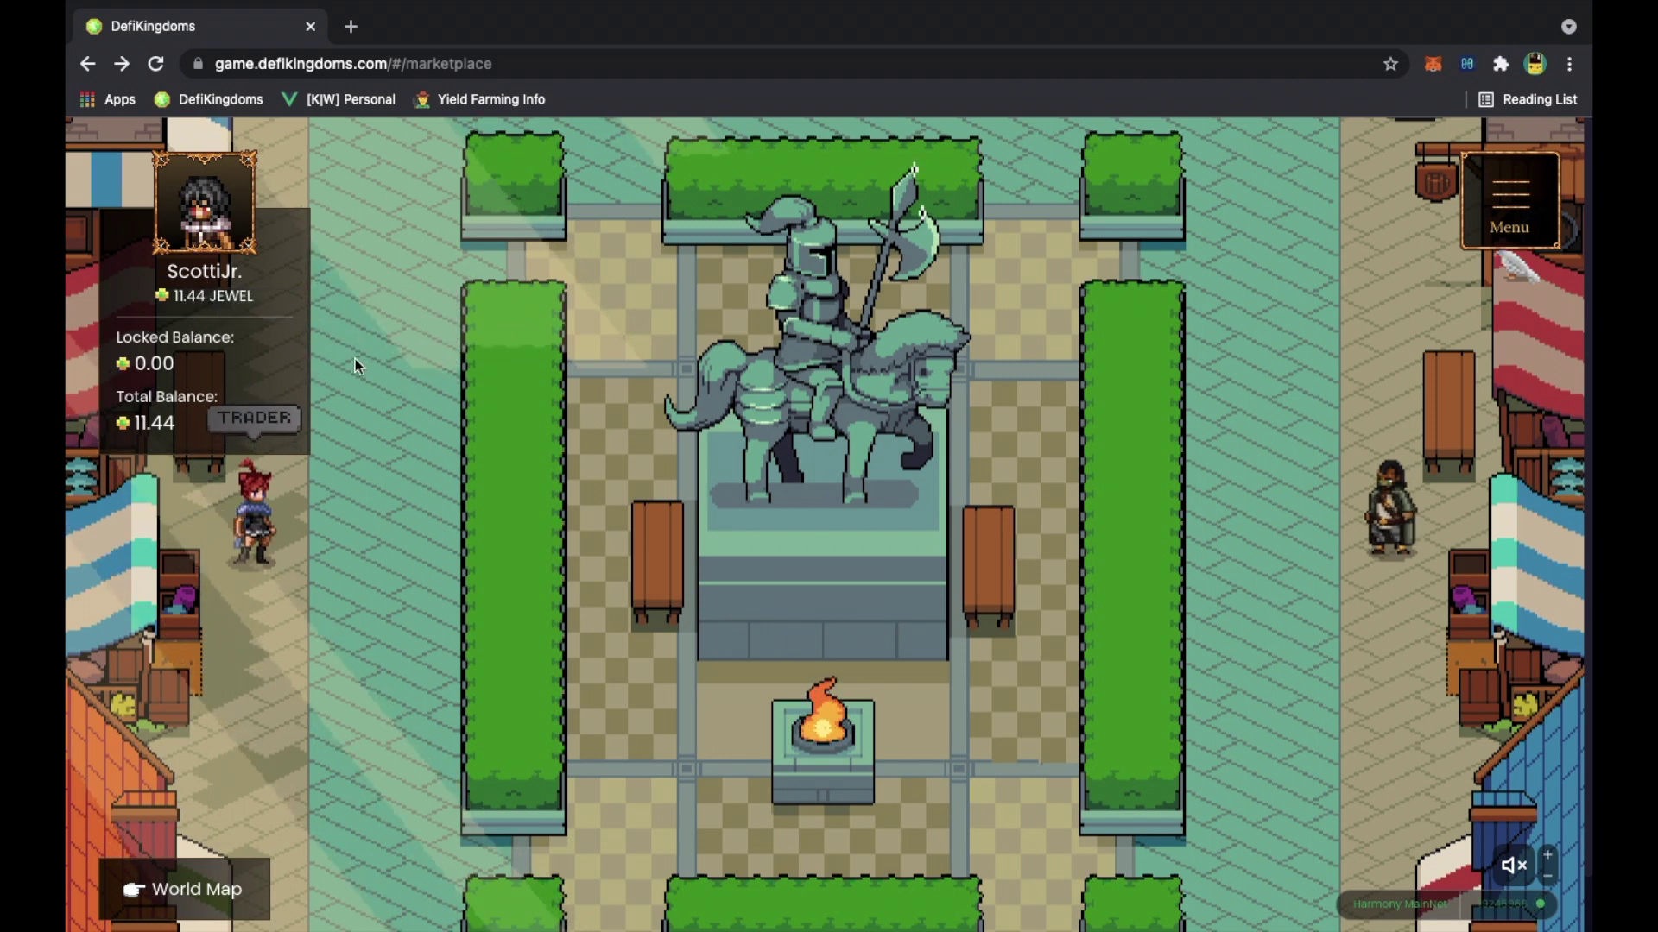
left_click(355, 309)
mouse_move(355, 307)
left_mouse_down()
mouse_move(407, 558)
mouse_move(356, 334)
left_mouse_up()
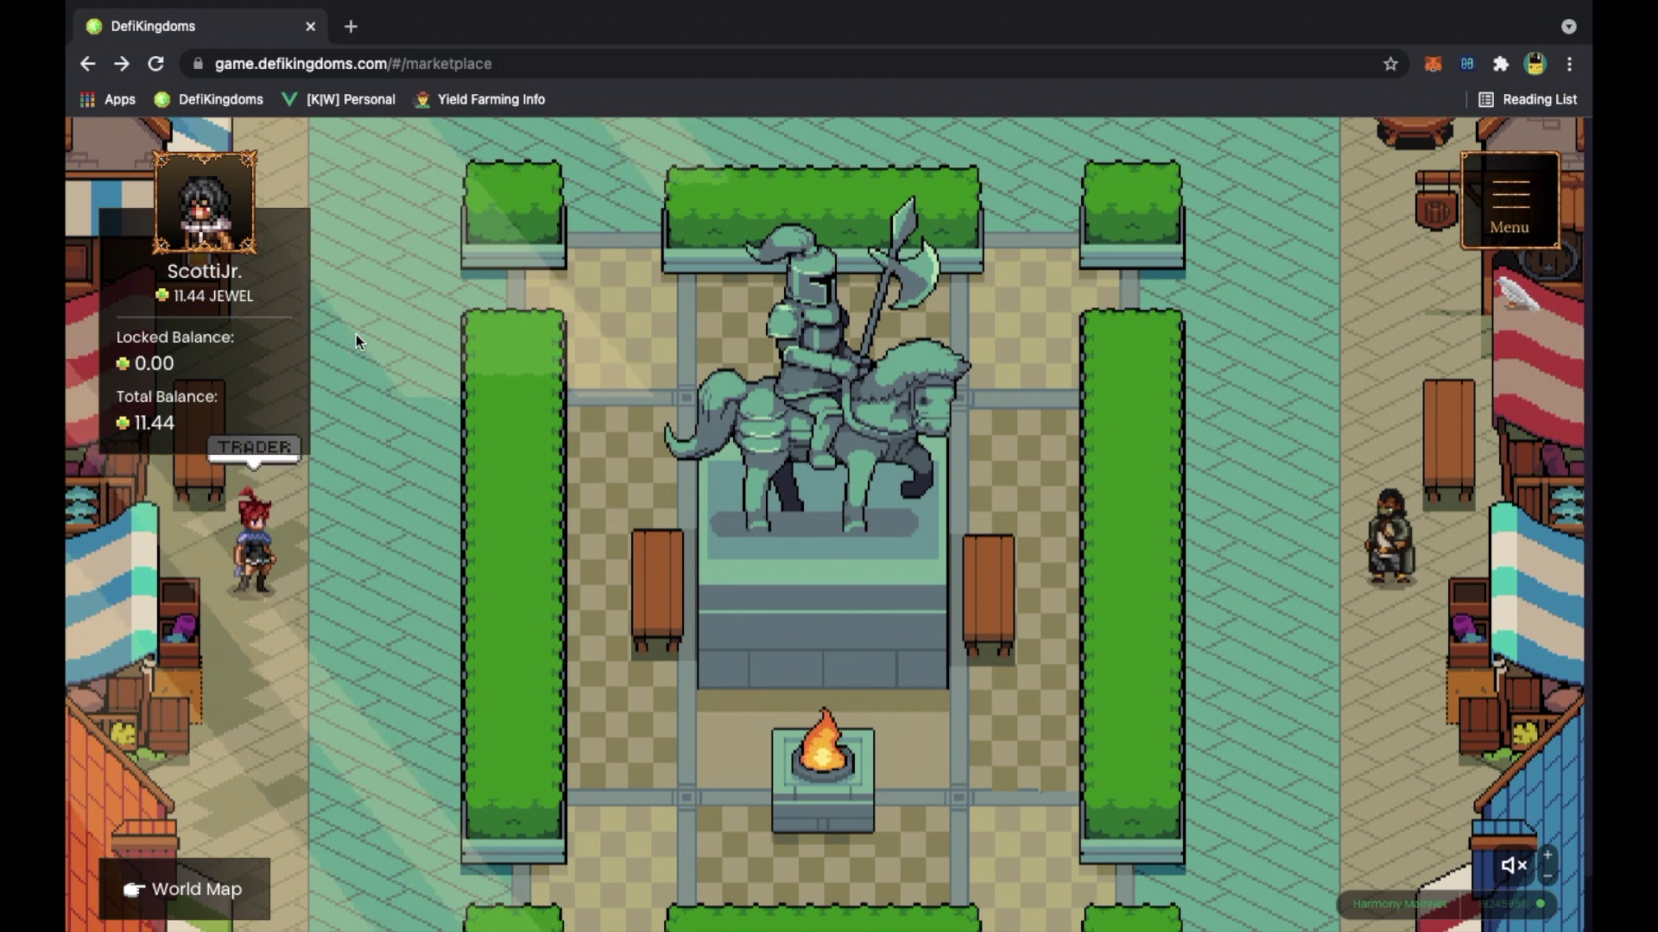